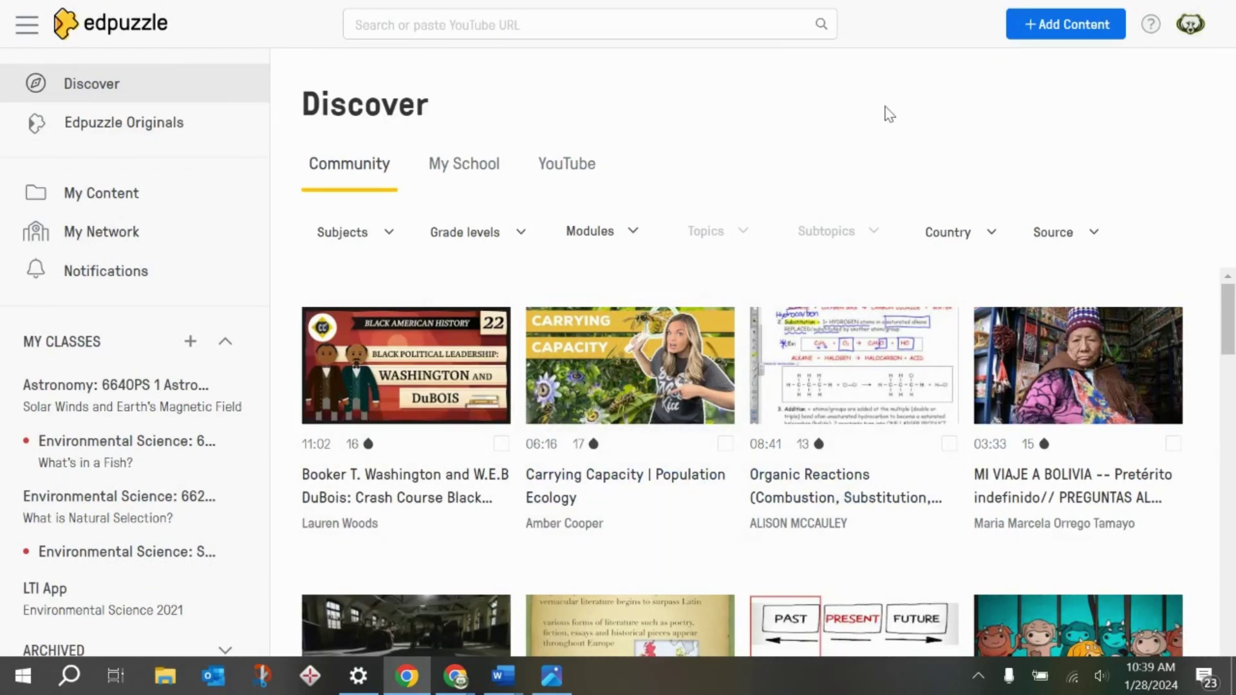
- Browse the YouTube videos by the National Geographic and TED Talks channels, and examine the options for adding content
left_click(578, 166)
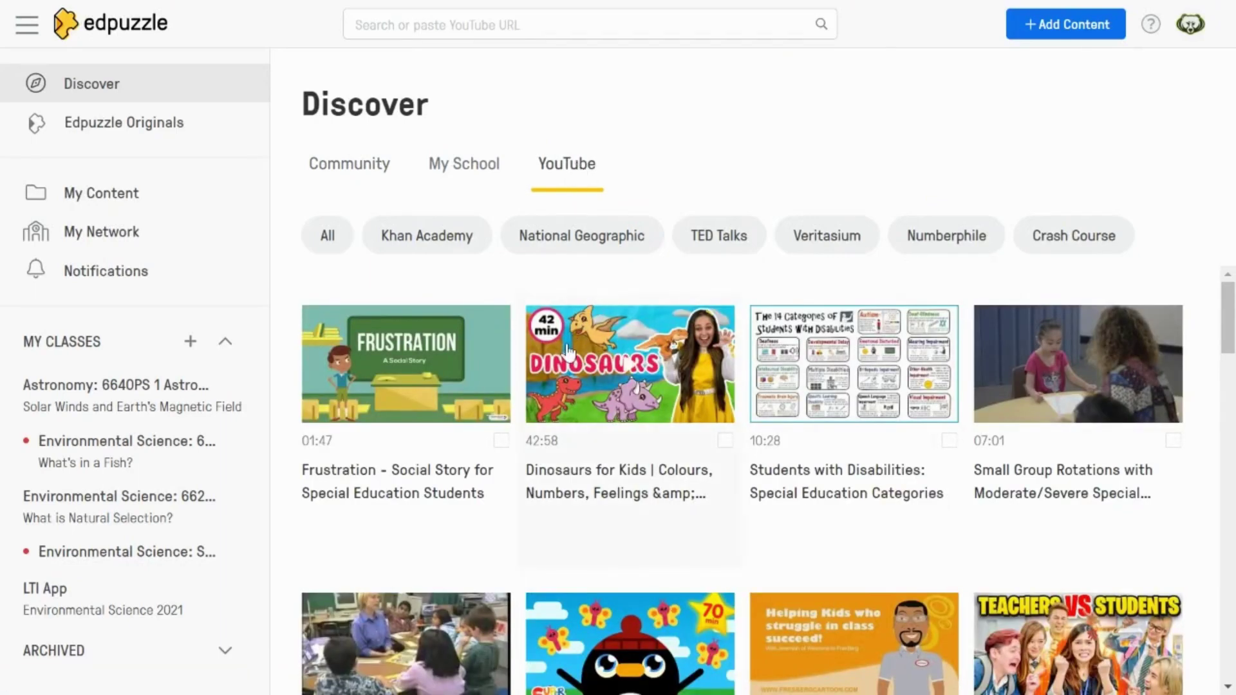
scroll(568, 352, "down", 2)
scroll(567, 352, "up", 2)
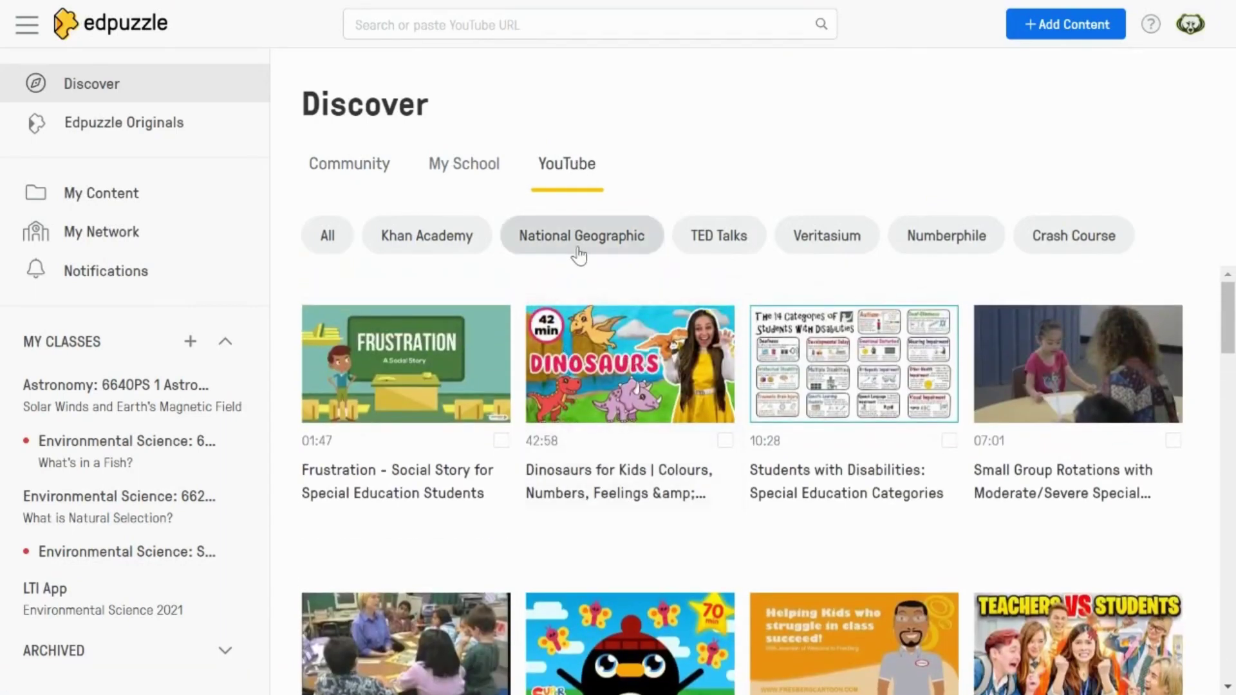
left_click(579, 253)
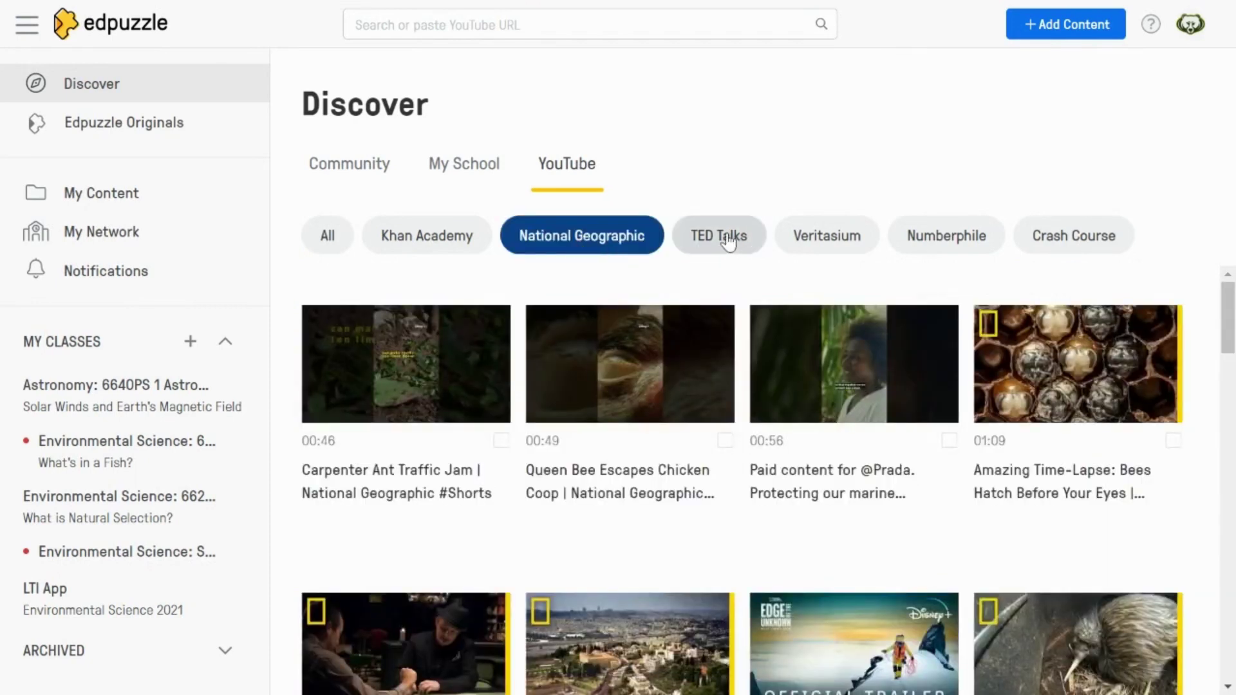
left_click(728, 243)
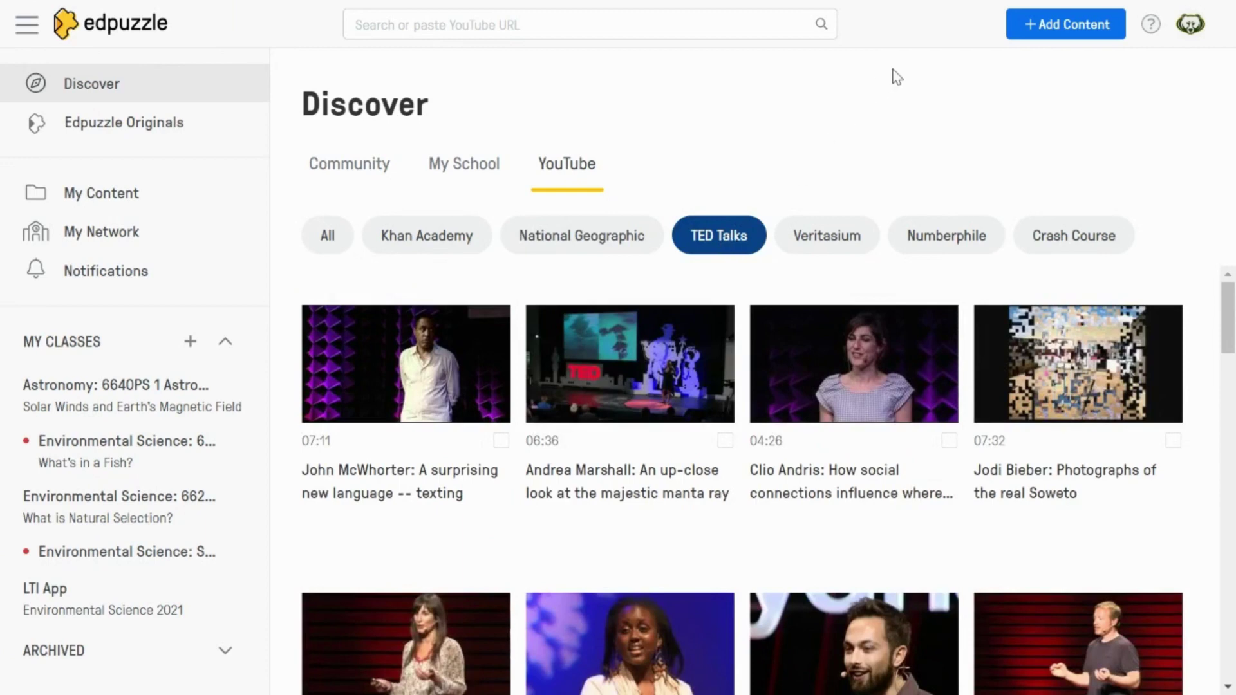
left_click(1039, 29)
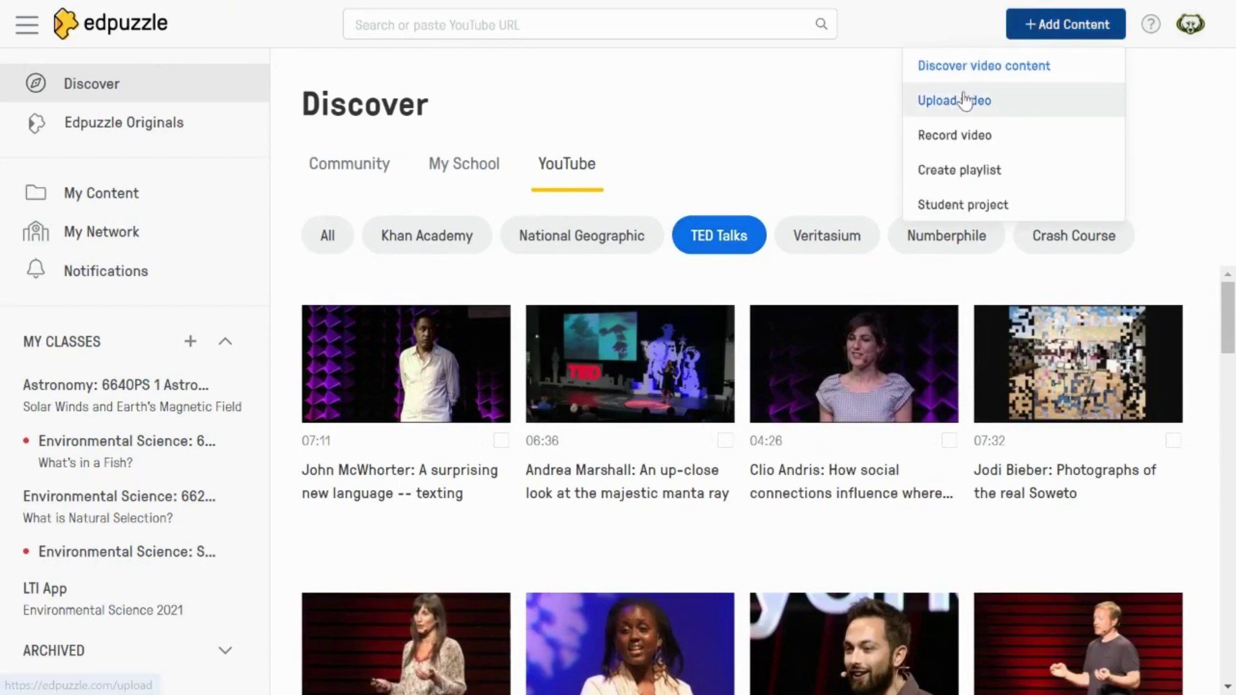
left_click(983, 133)
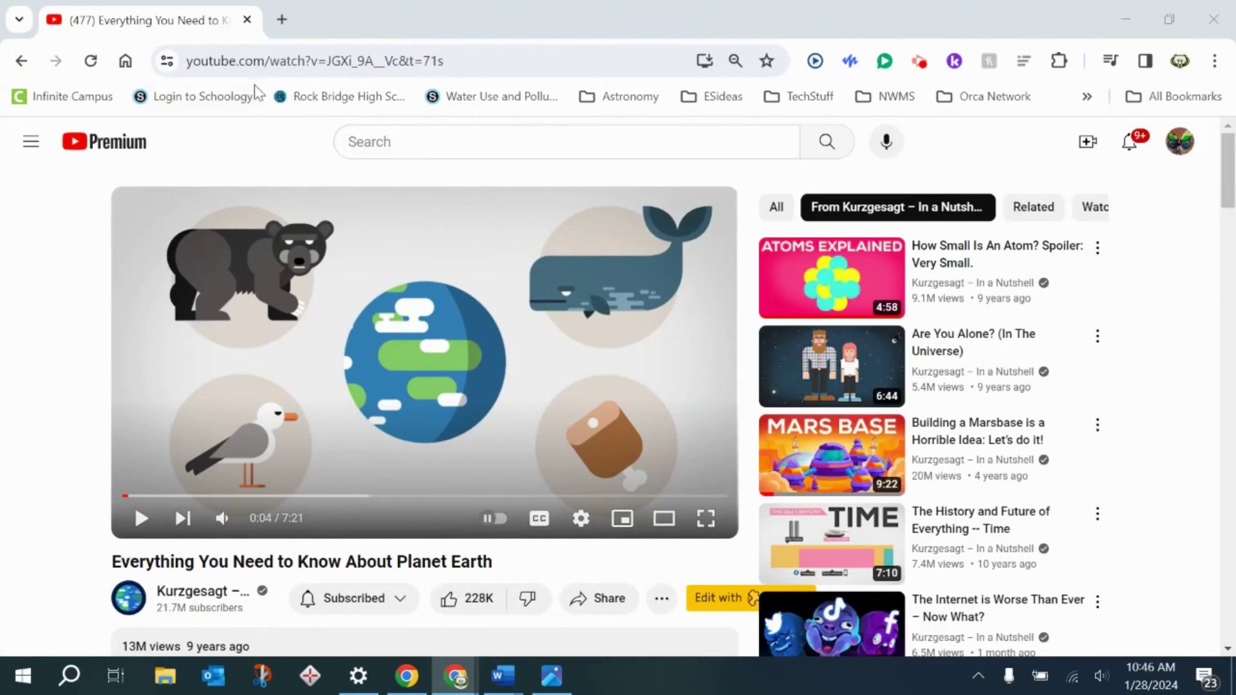
- Copy the YouTube URL of "Everything You Need to Know About Planet Earth" and search for it in Edpuzzle to edit the video
left_click(275, 61)
key("ctrl+c")
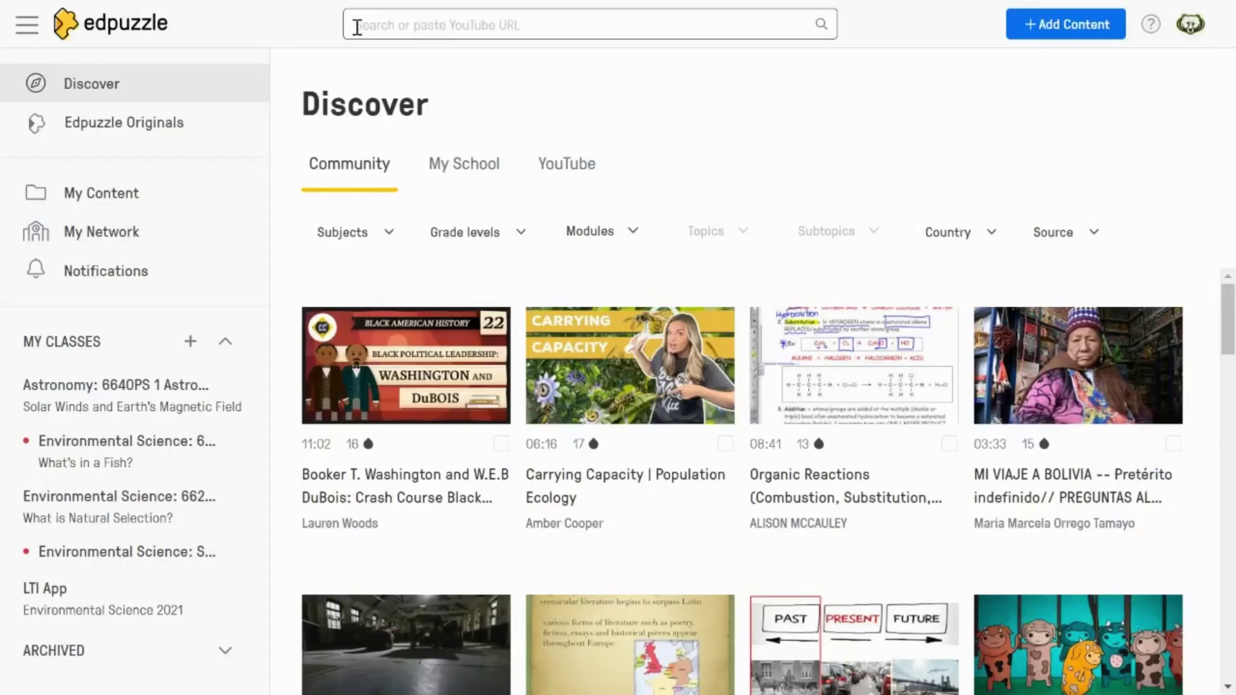
left_click(425, 25)
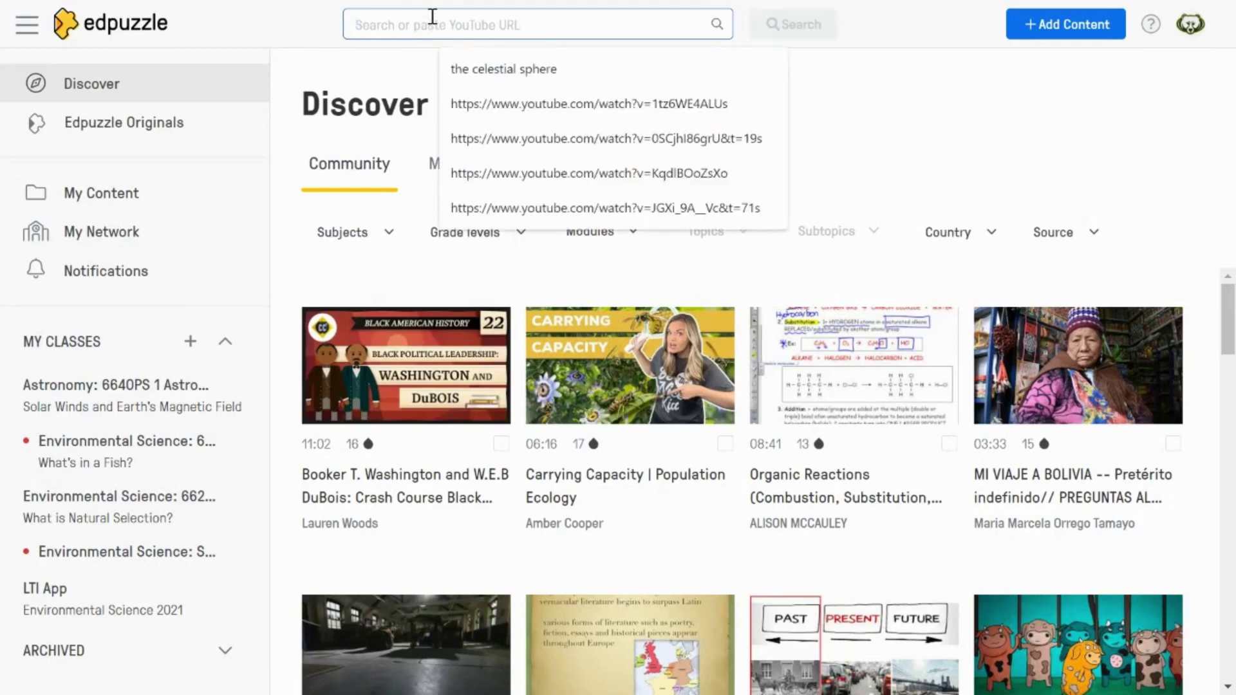
right_click(431, 25)
left_click(458, 206)
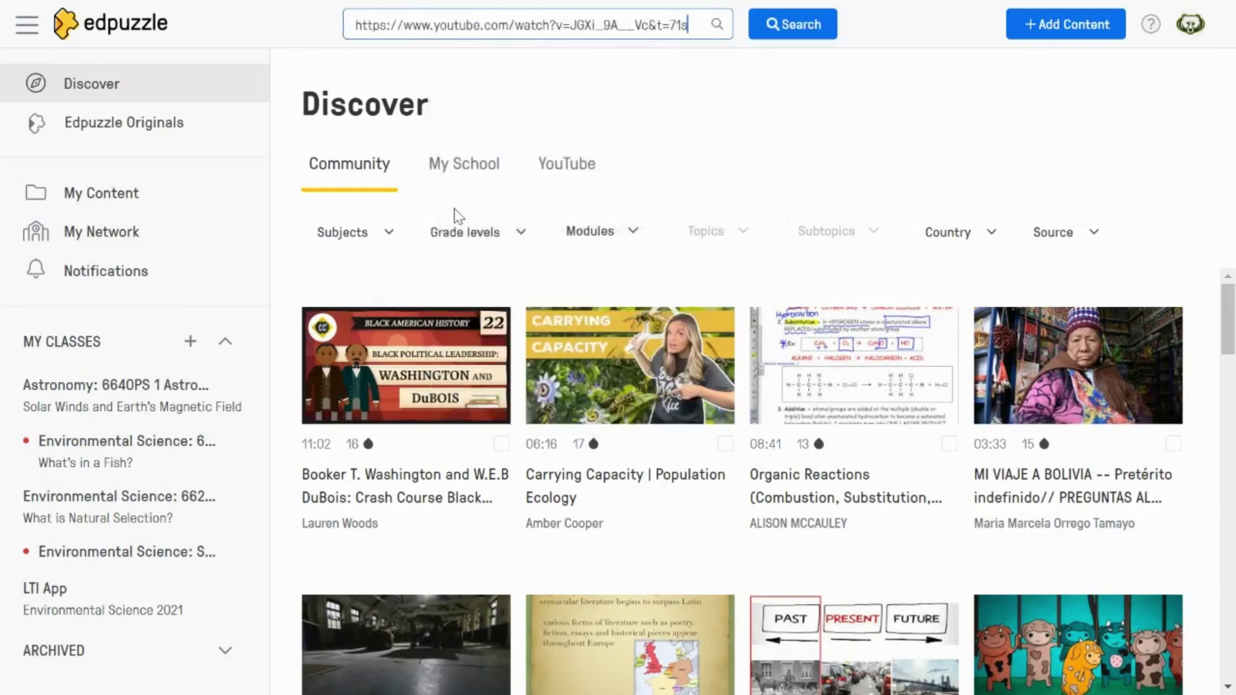
left_click(779, 25)
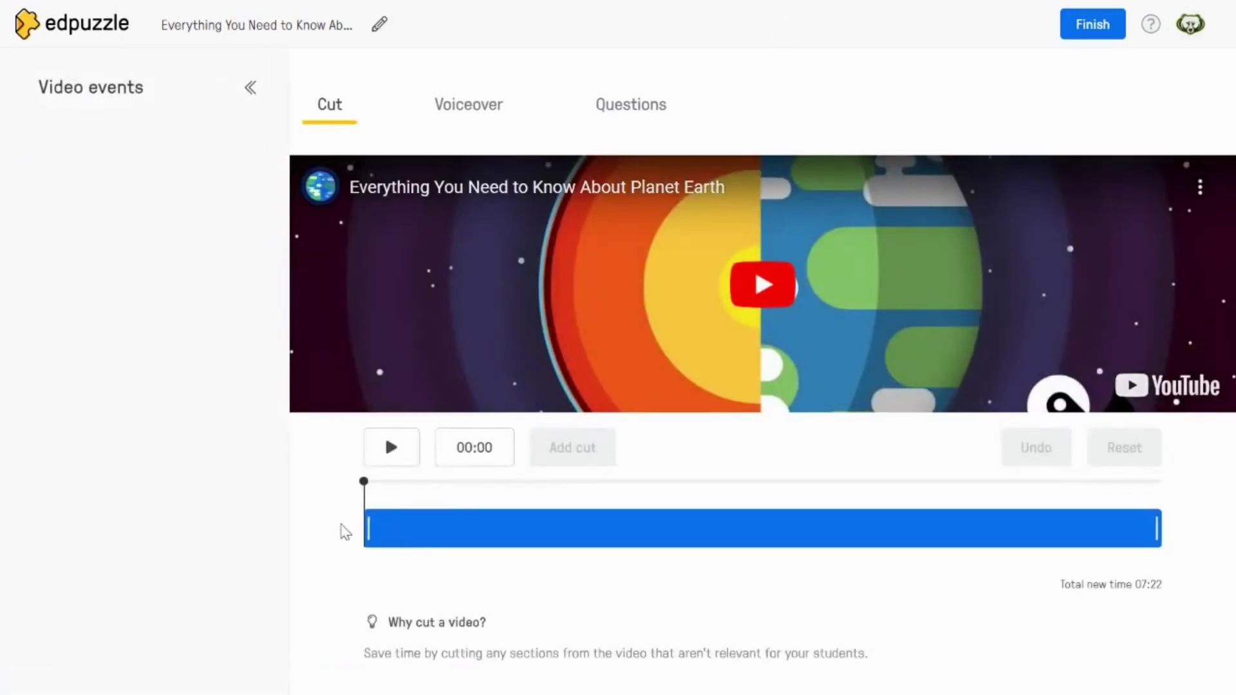
- Preview the start and end of the video and trim off its closing credits so it ends at 07:04
left_click(399, 463)
left_click(399, 461)
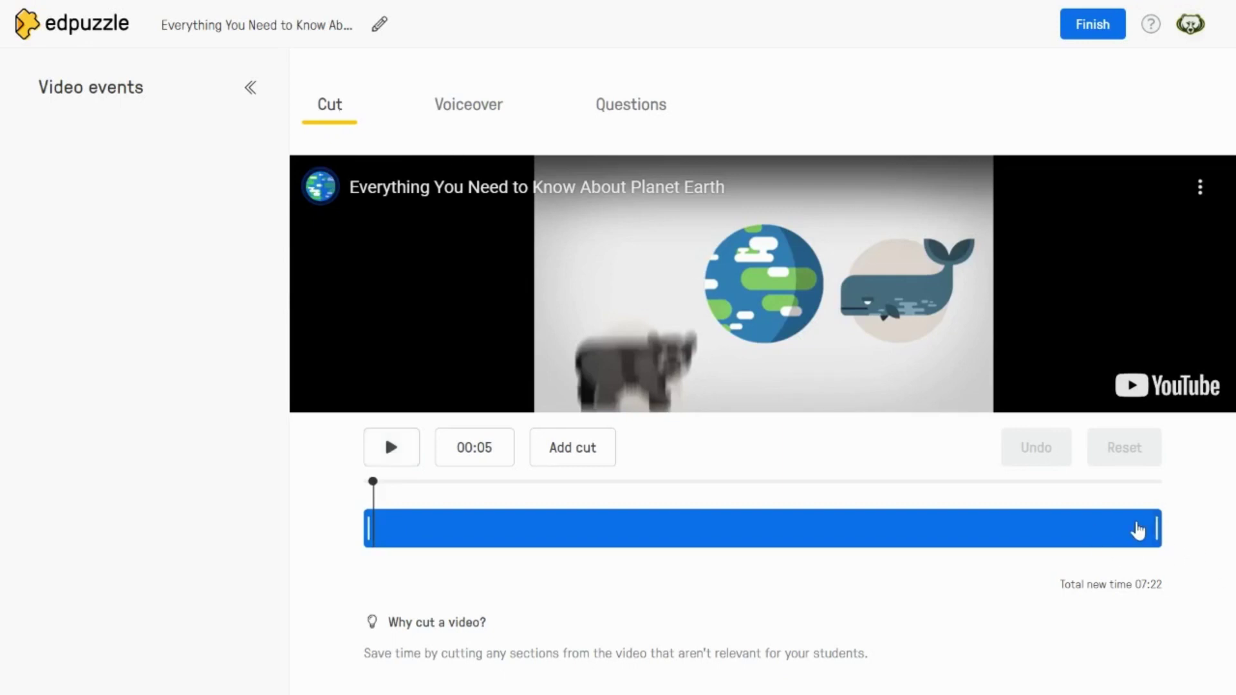
left_click(1138, 530)
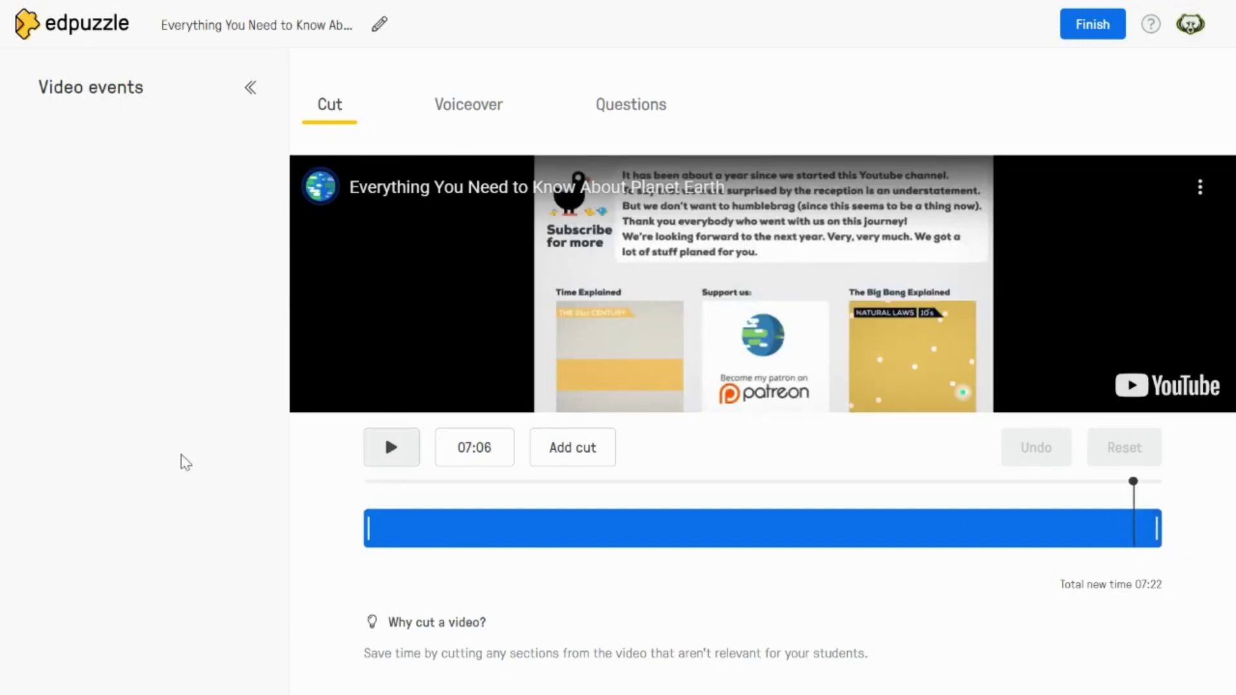
left_click(381, 451)
left_click(378, 454)
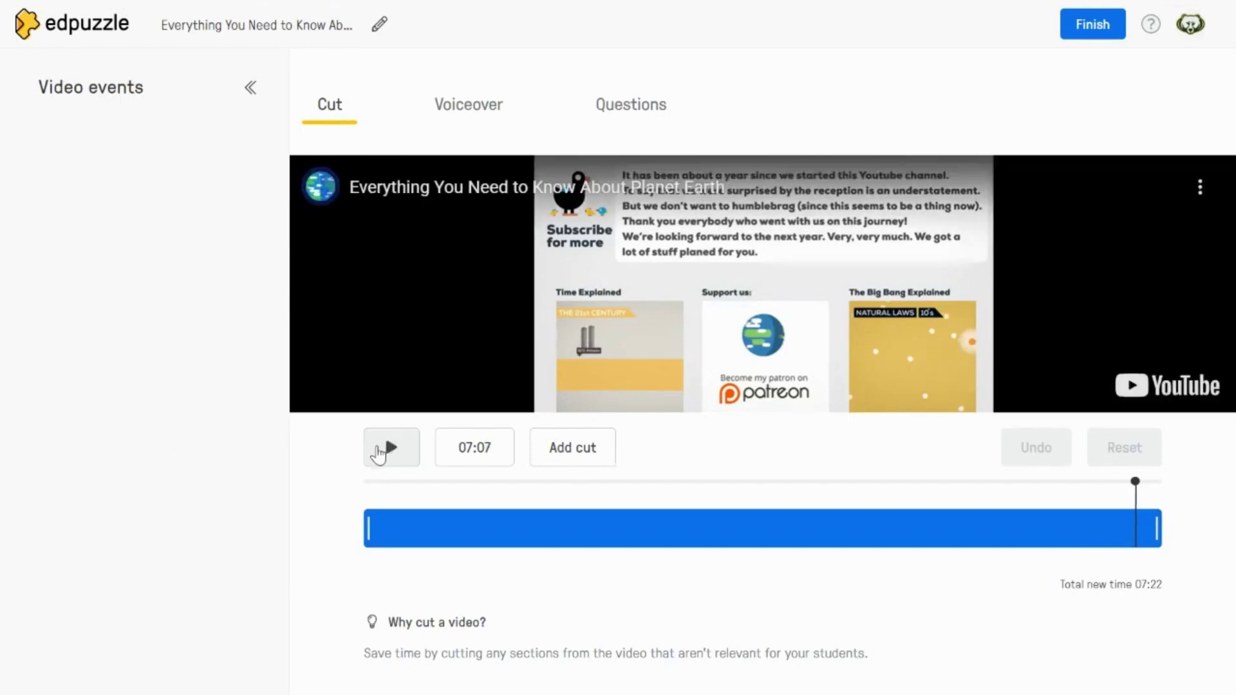
left_click_drag(1135, 482, 1131, 482)
left_click_drag(1157, 528, 1131, 533)
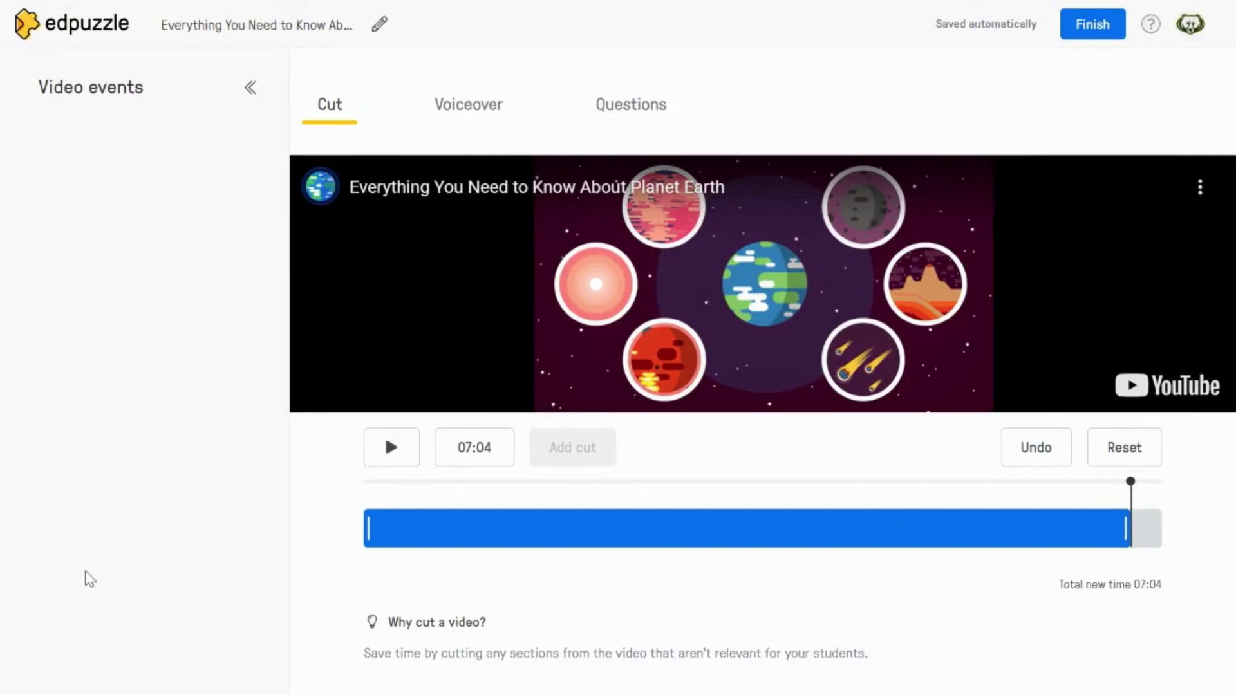
- Start a multiple-choice question at 01:27 in the video and extend it to four answer choices
left_click(636, 106)
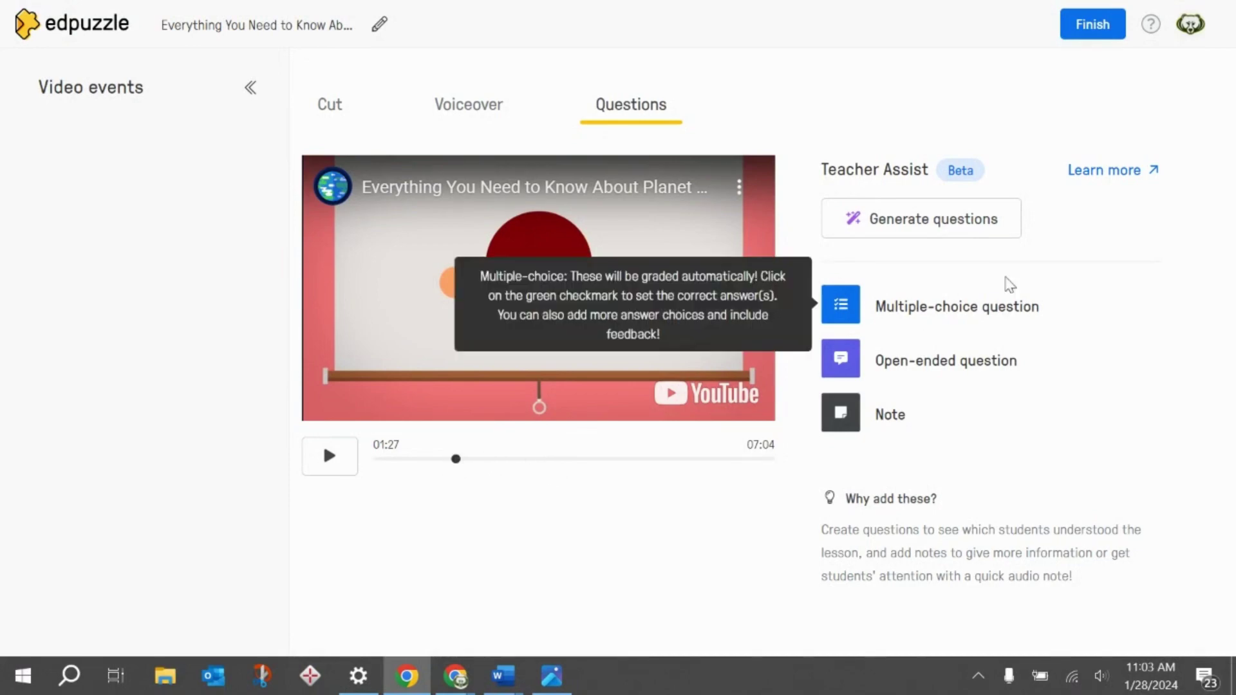
left_click(863, 306)
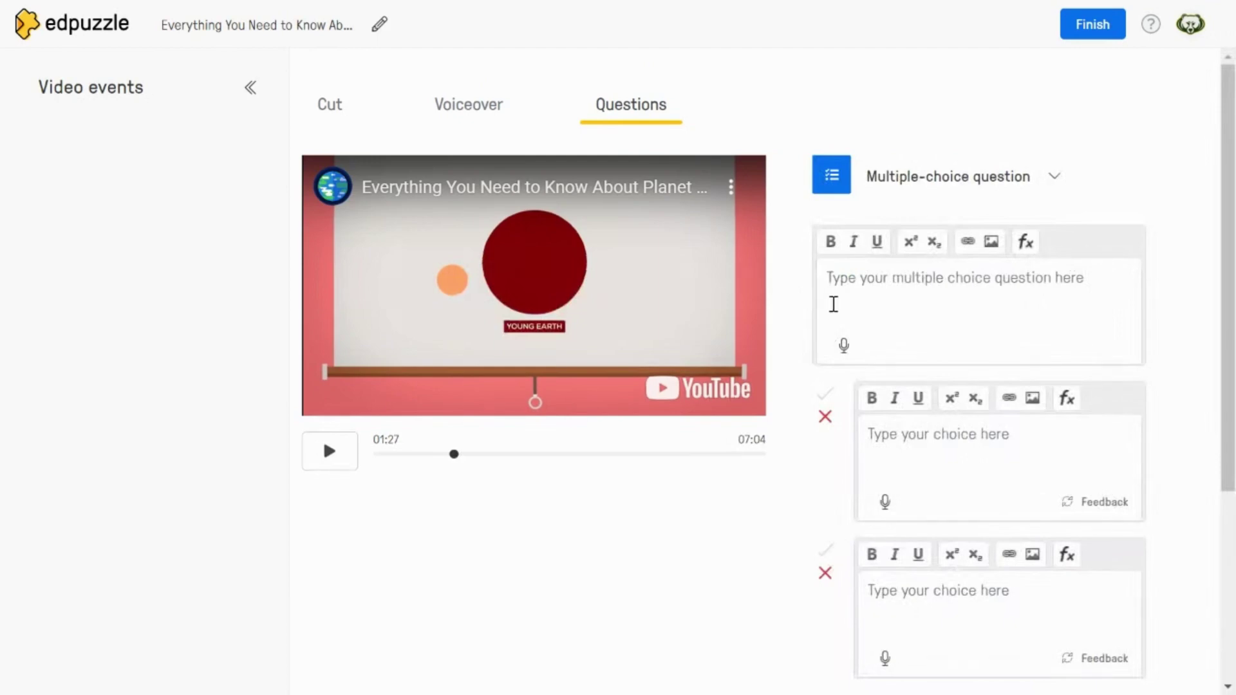
scroll(829, 309, "down", 2)
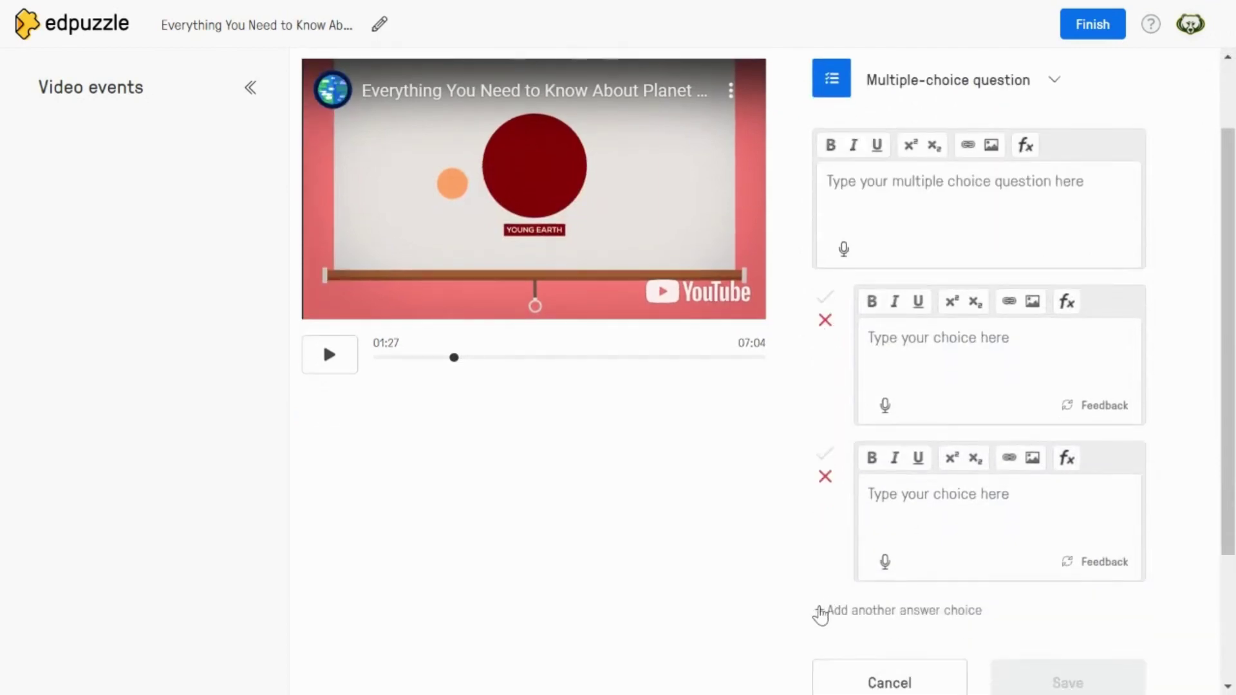
left_click(824, 610)
scroll(818, 579, "down", 3)
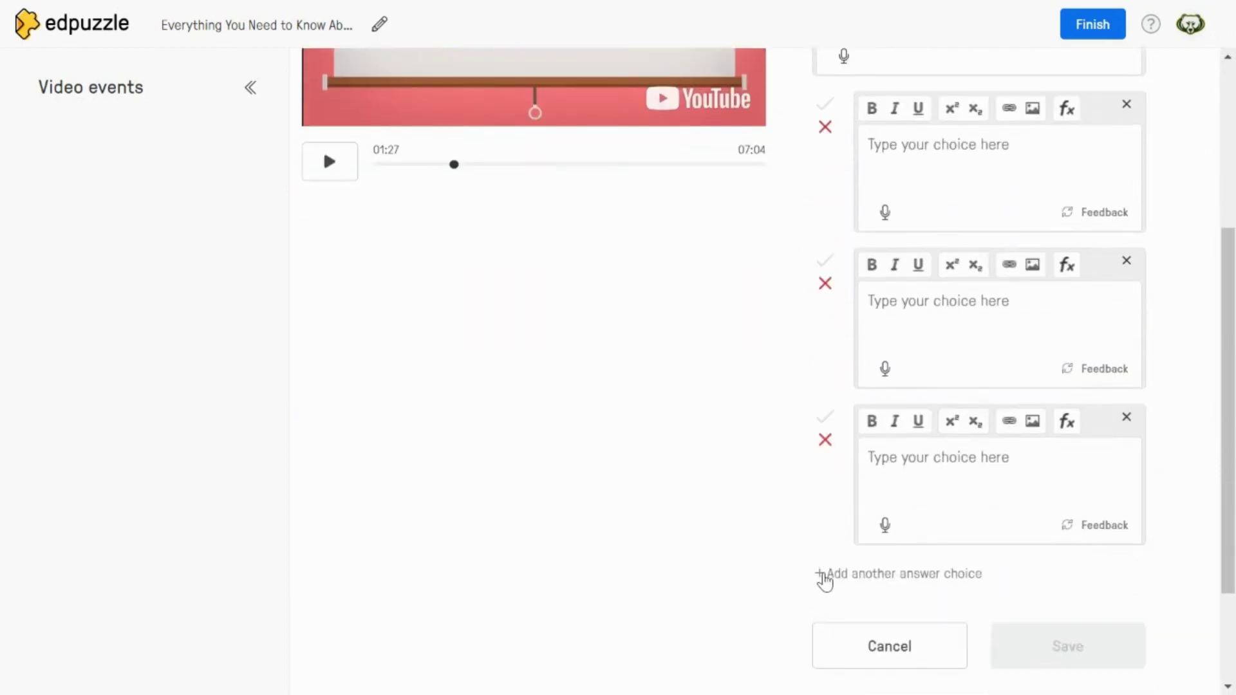
left_click(825, 576)
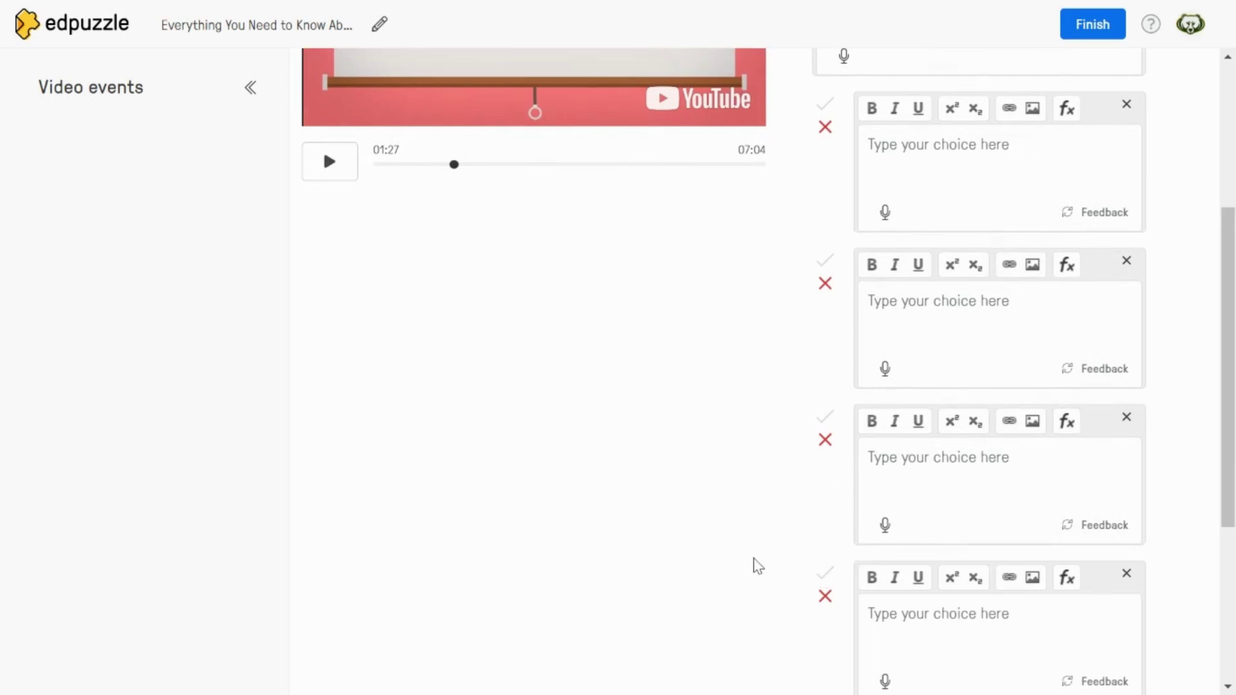
scroll(756, 565, "up", 3)
scroll(693, 546, "down", 2)
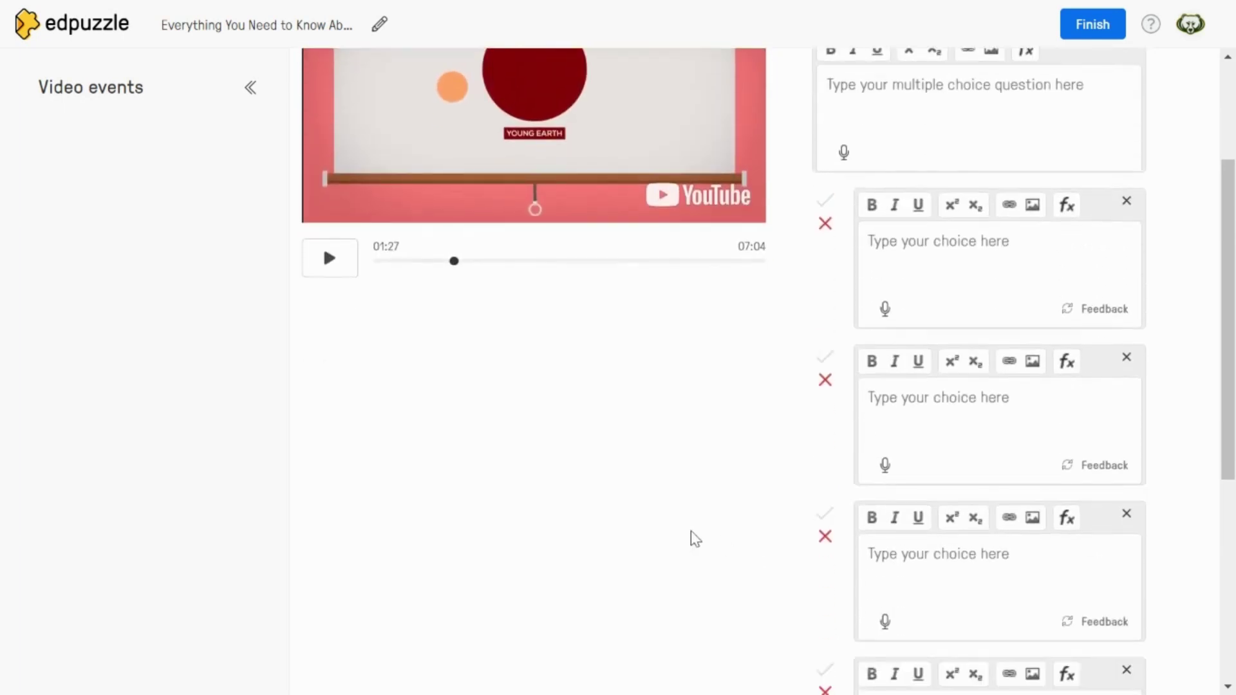
scroll(692, 538, "up", 2)
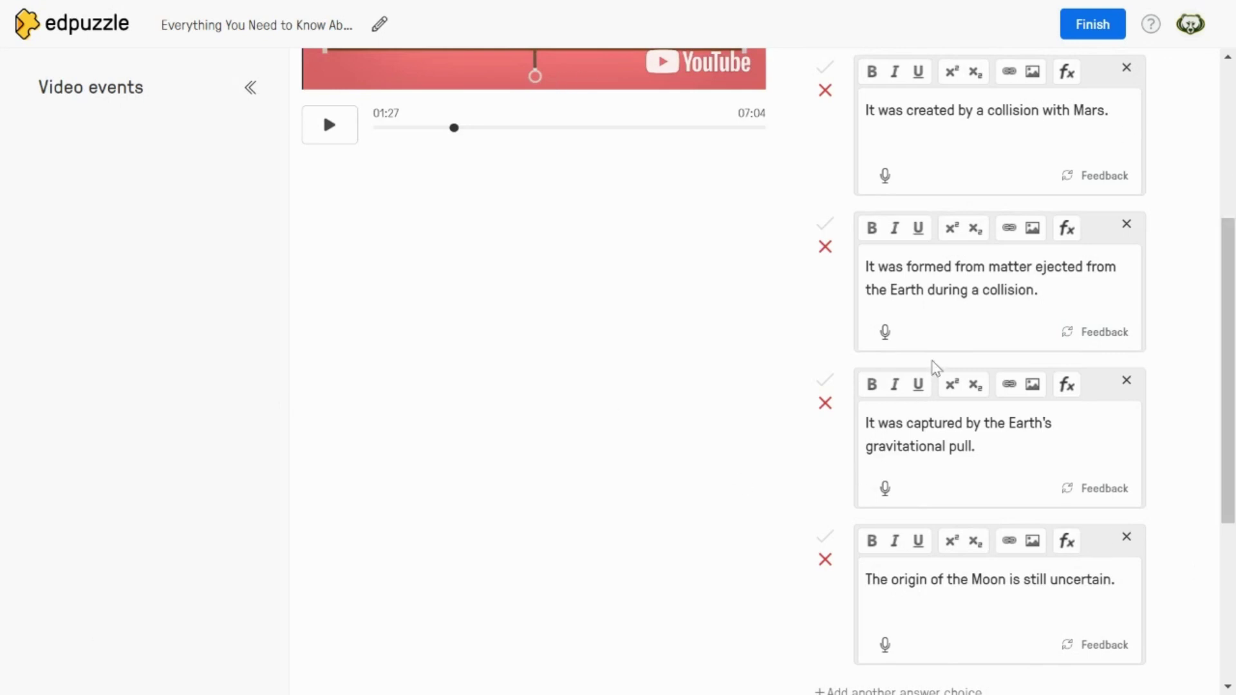
- Mark "It was formed from matter ejected from the Earth during a collision." as the correct answer and save the question
scroll(936, 369, "up", 3)
scroll(935, 369, "down", 3)
scroll(871, 383, "up", 1)
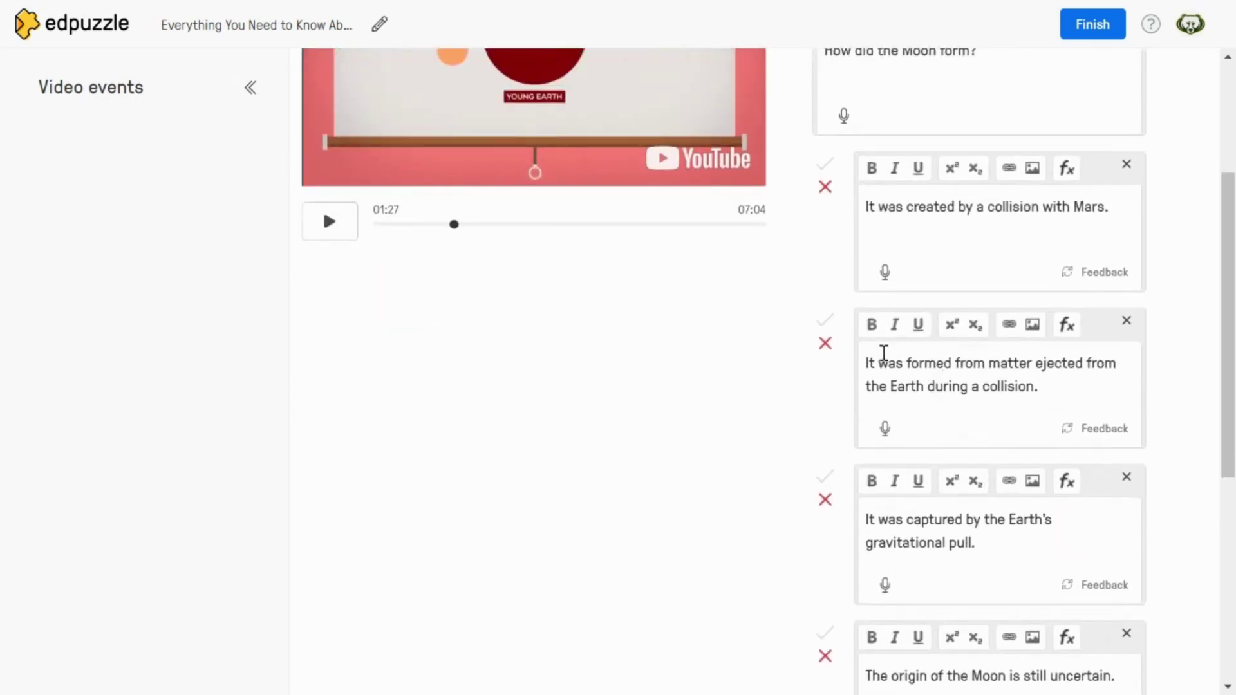
left_click(826, 320)
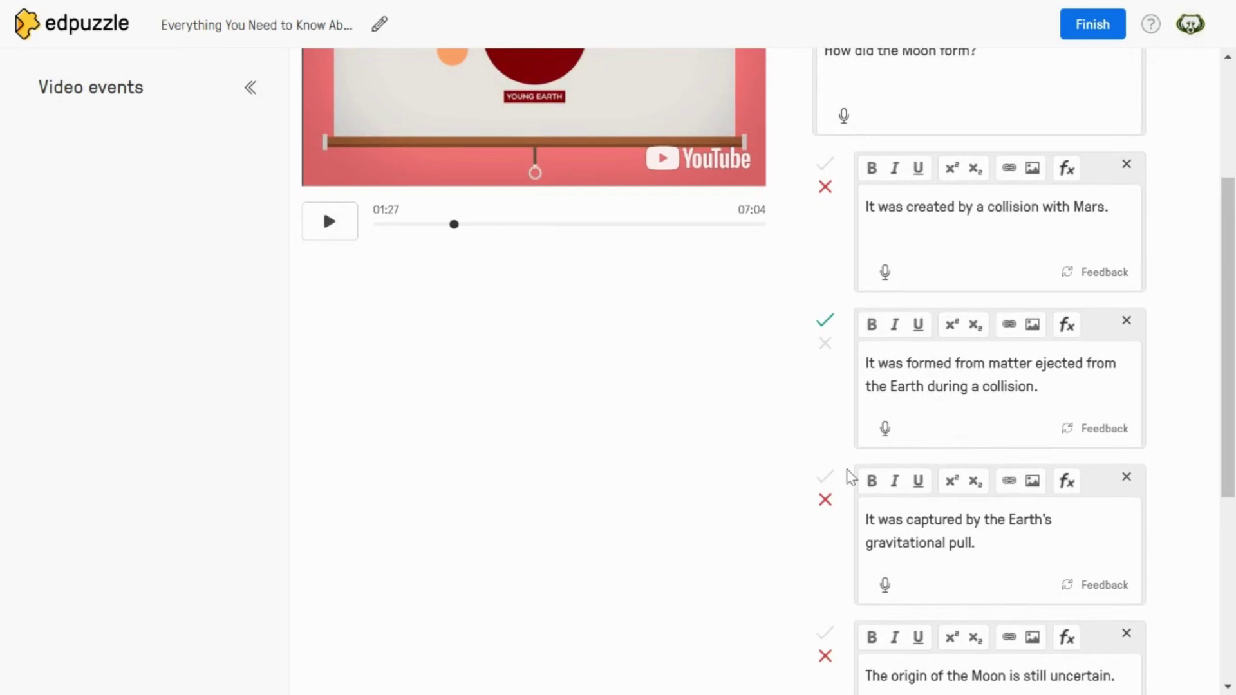
scroll(976, 369, "up", 1)
scroll(977, 370, "down", 7)
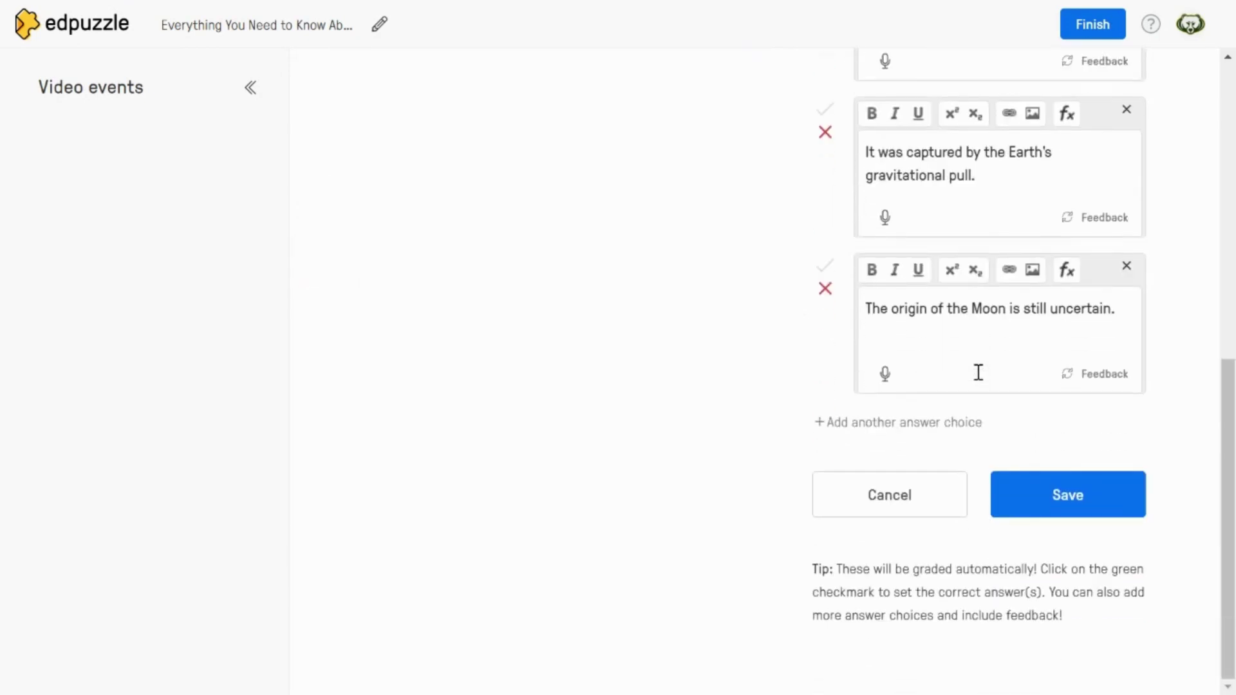
left_click(1066, 503)
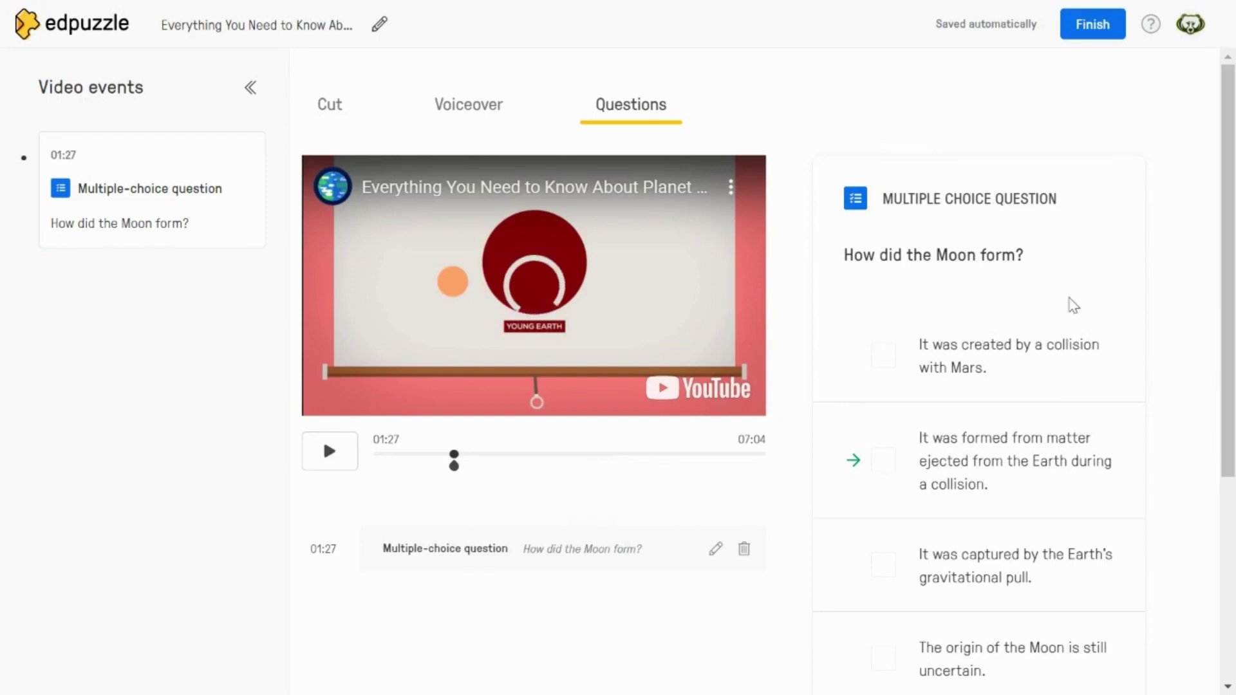
- Finish editing the video and open the 07:04 version with 16 questions from the other video versions
scroll(1038, 613, "down", 1)
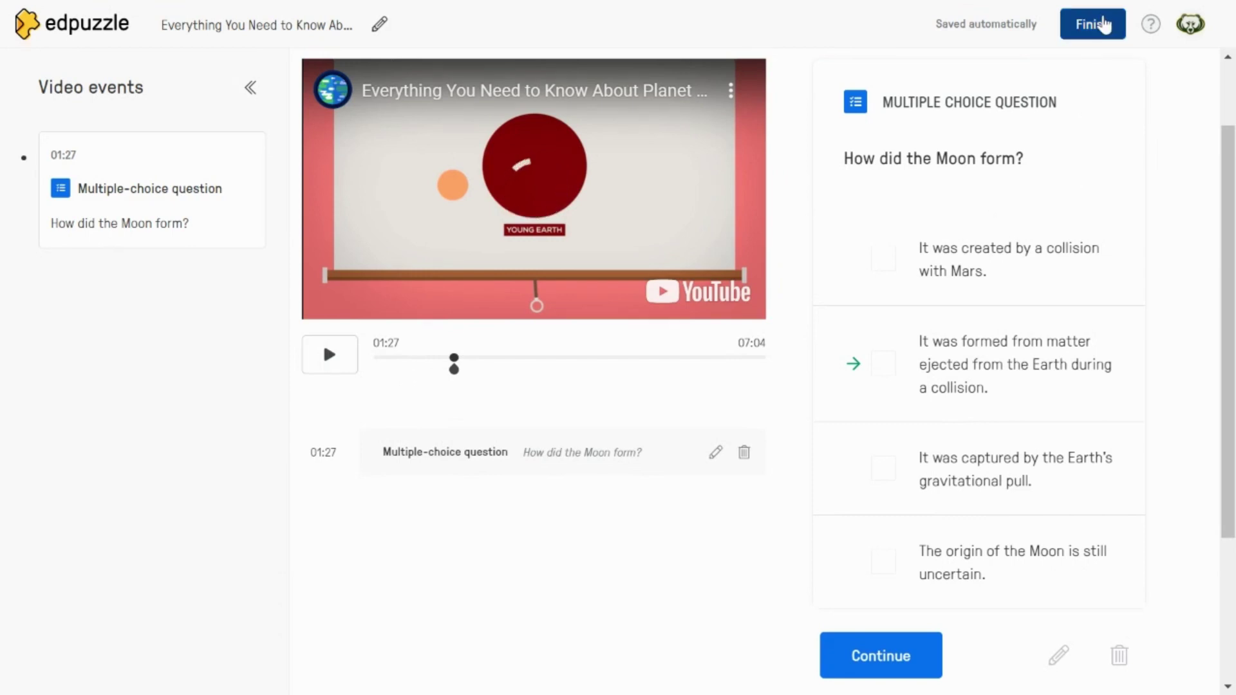
left_click(1102, 29)
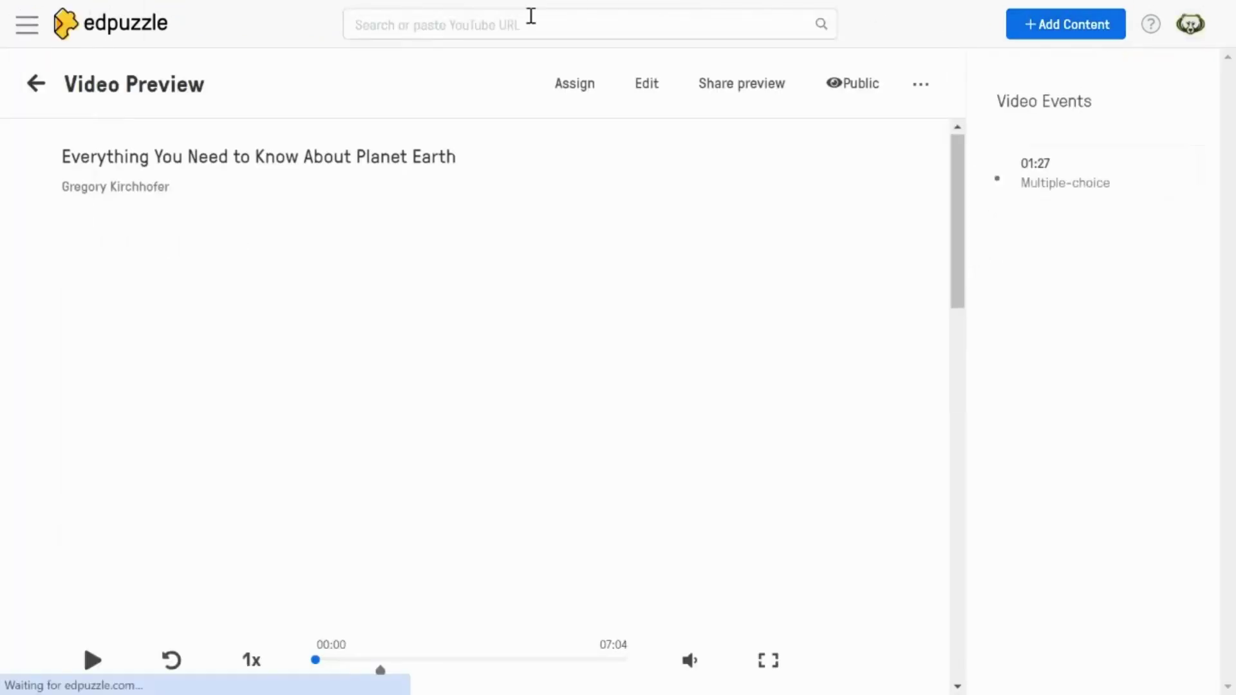
scroll(202, 372, "down", 3)
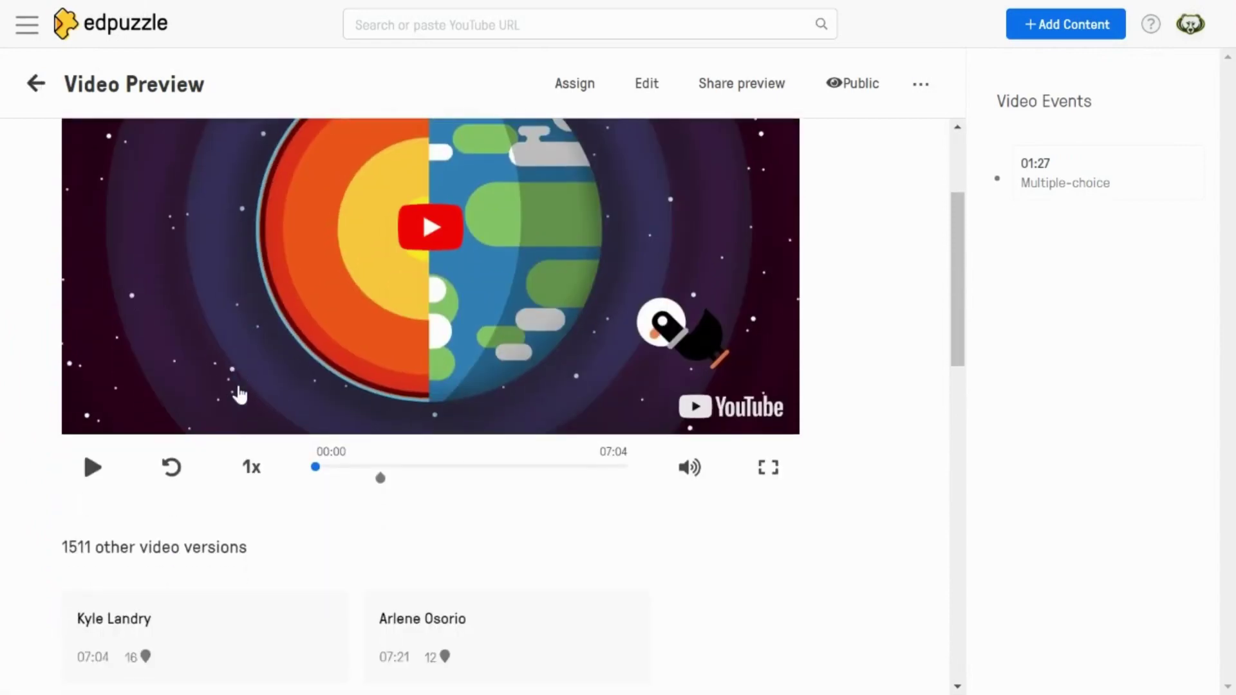
scroll(240, 394, "up", 3)
scroll(347, 430, "down", 5)
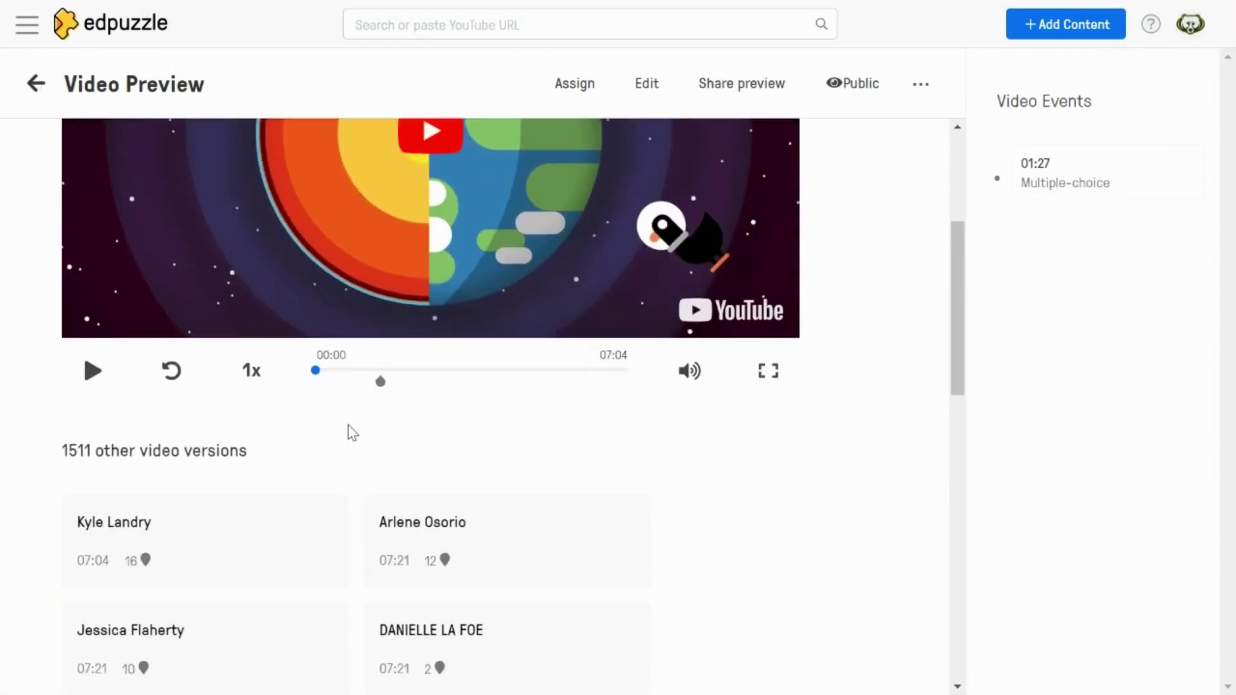
scroll(347, 431, "up", 3)
scroll(240, 394, "down", 6)
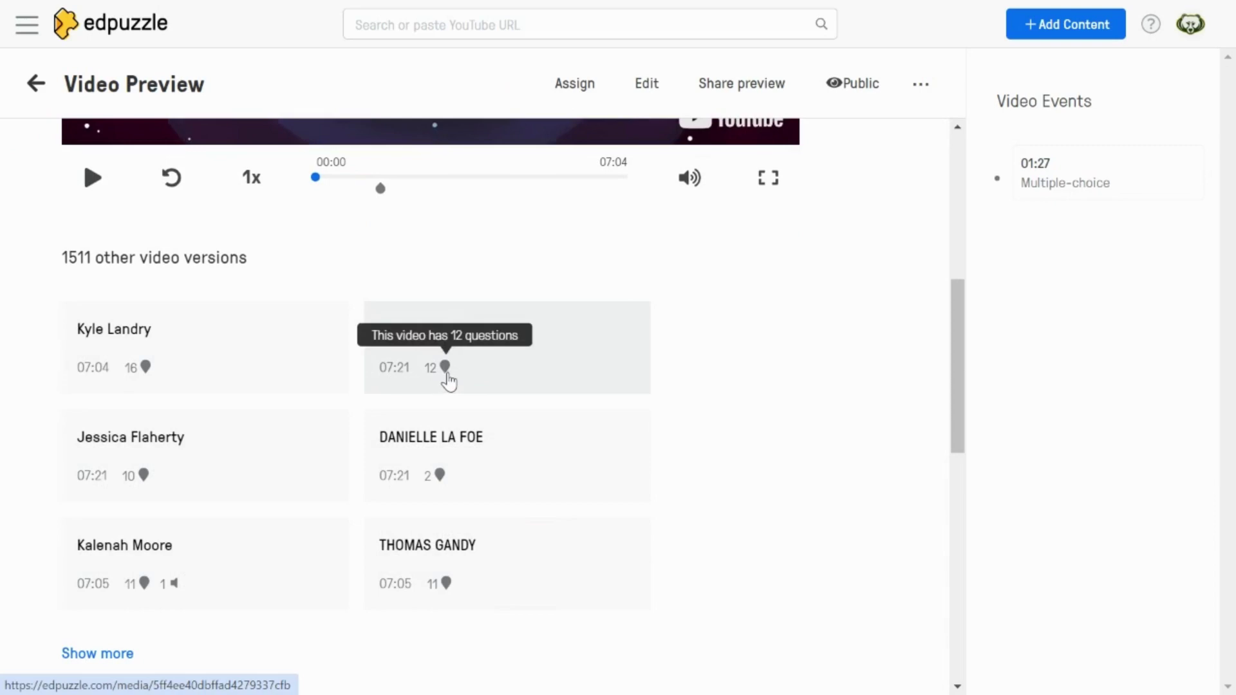
left_click(152, 373)
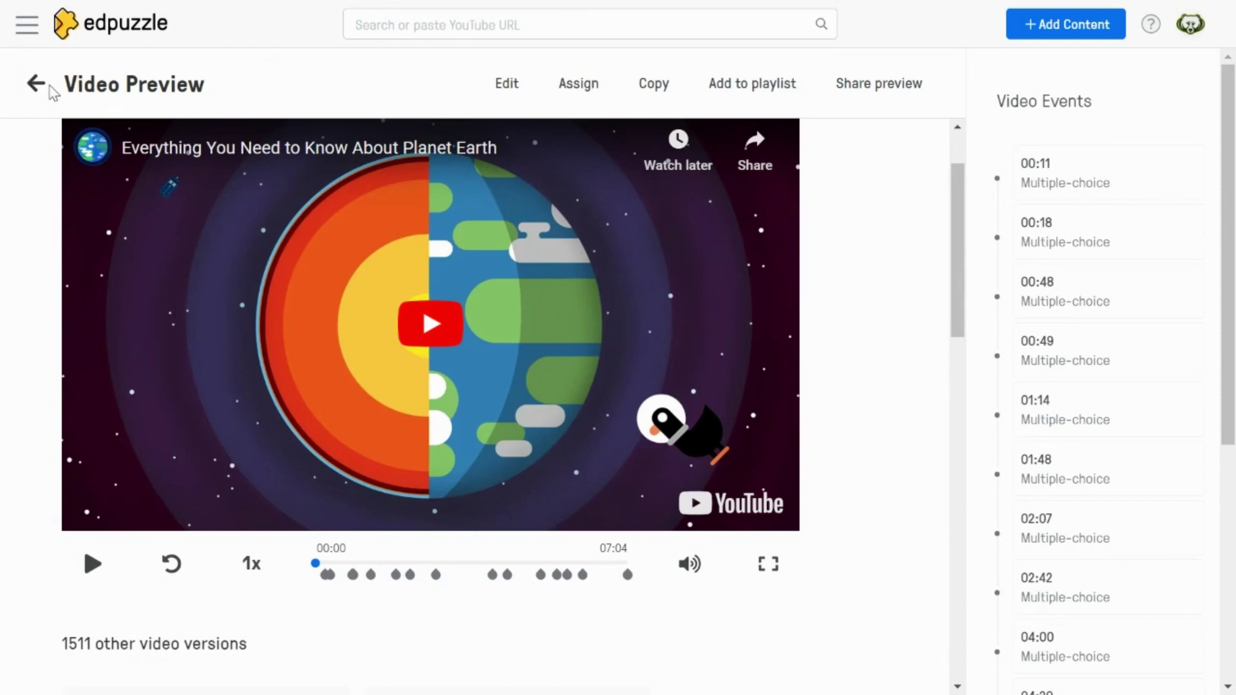
- Leave the video preview and open the My Content library
left_click(32, 33)
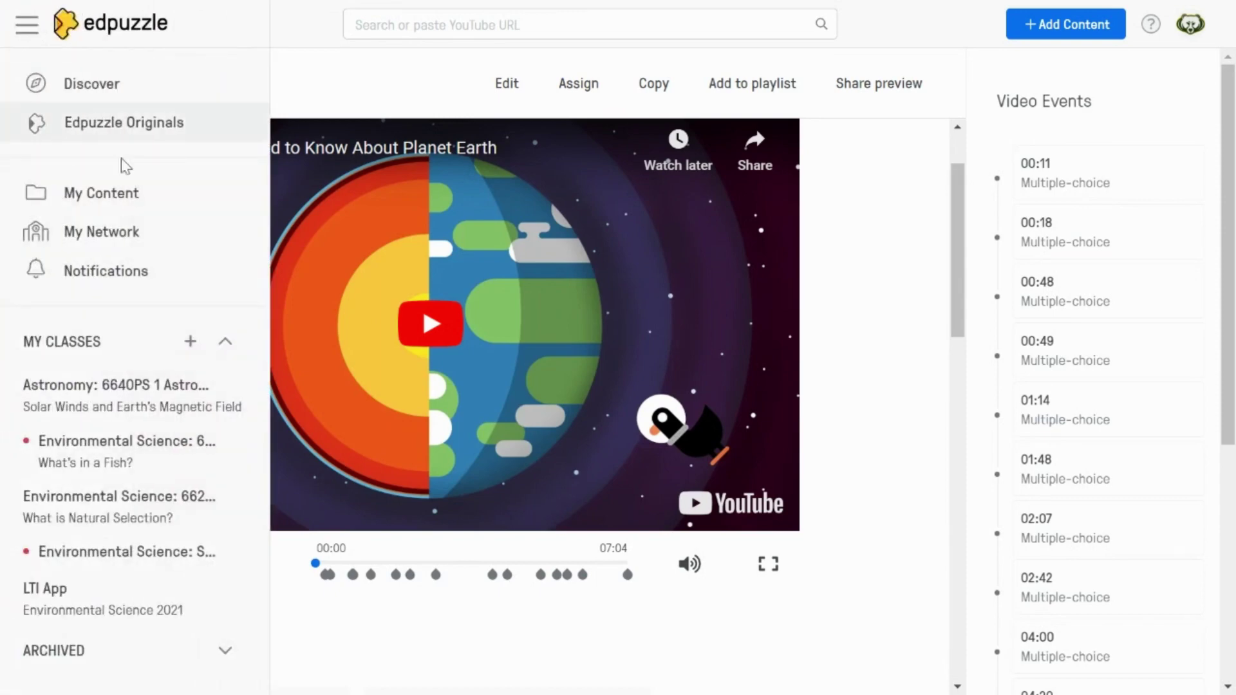
left_click(138, 195)
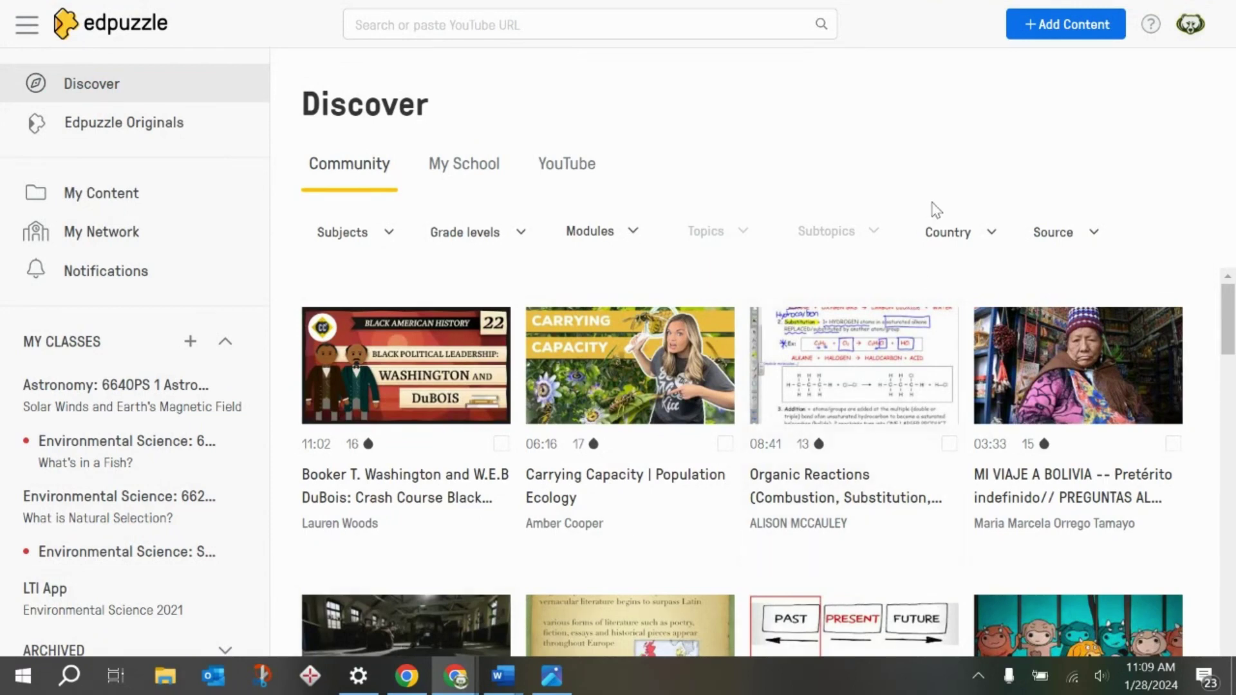
left_click(1087, 27)
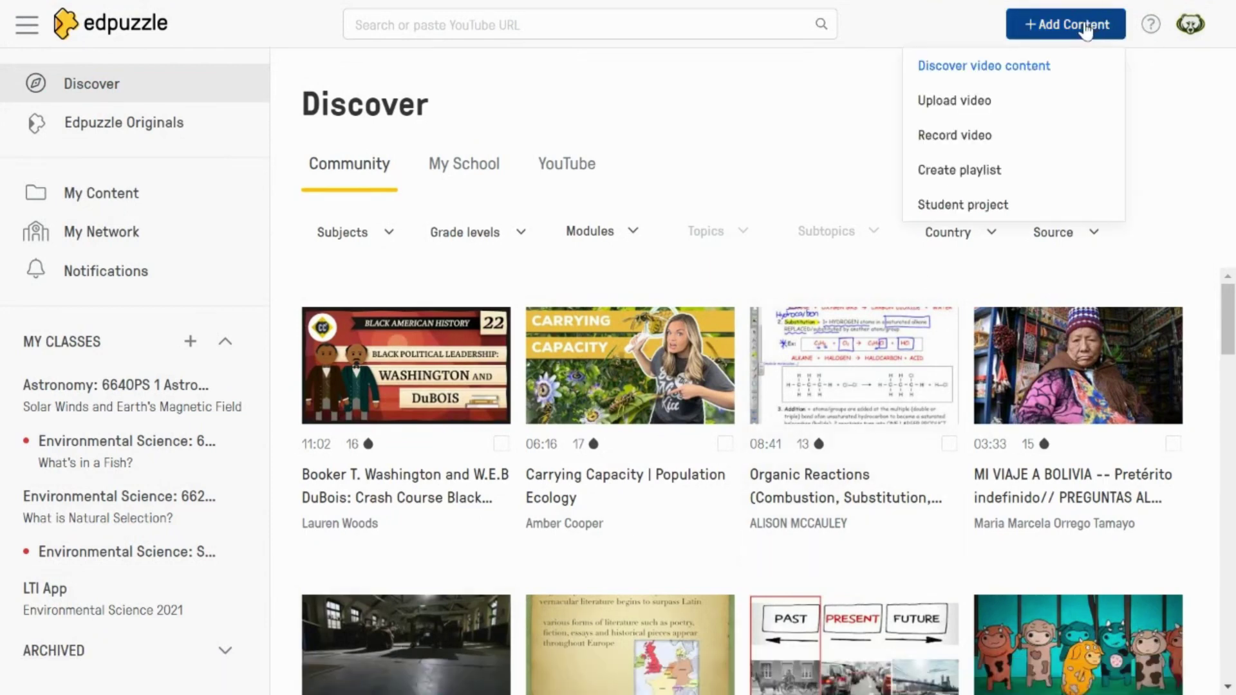
left_click(581, 28)
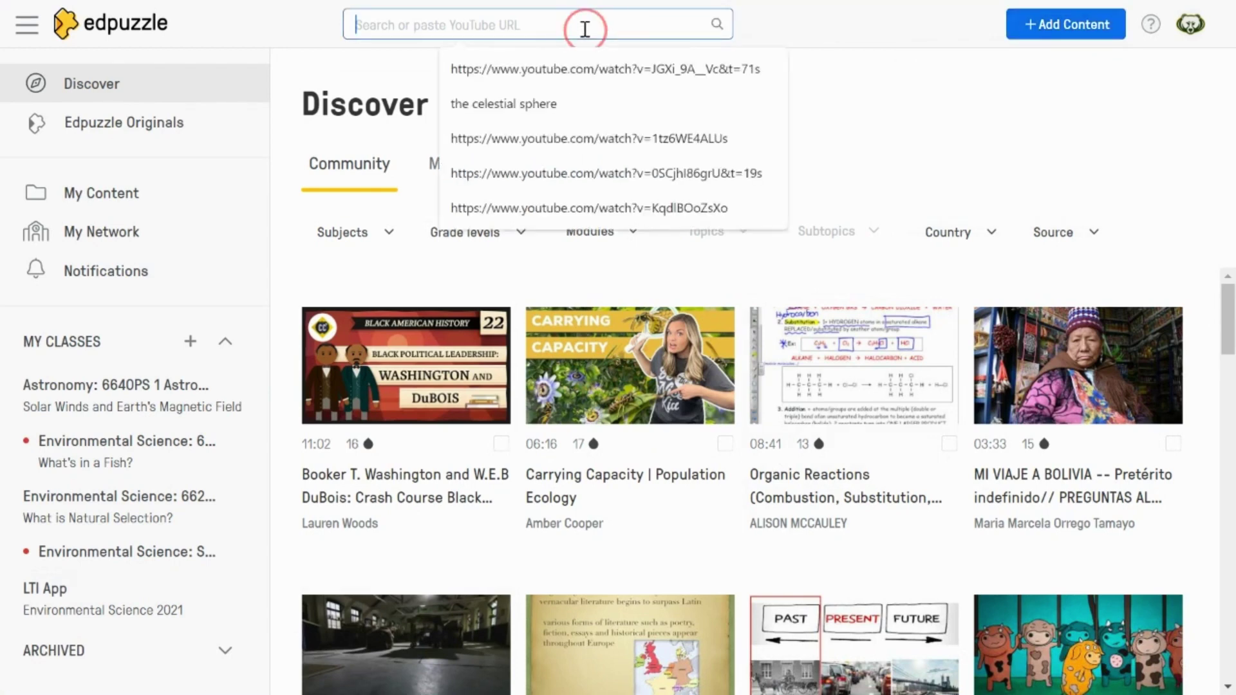
left_click(574, 73)
left_click(792, 27)
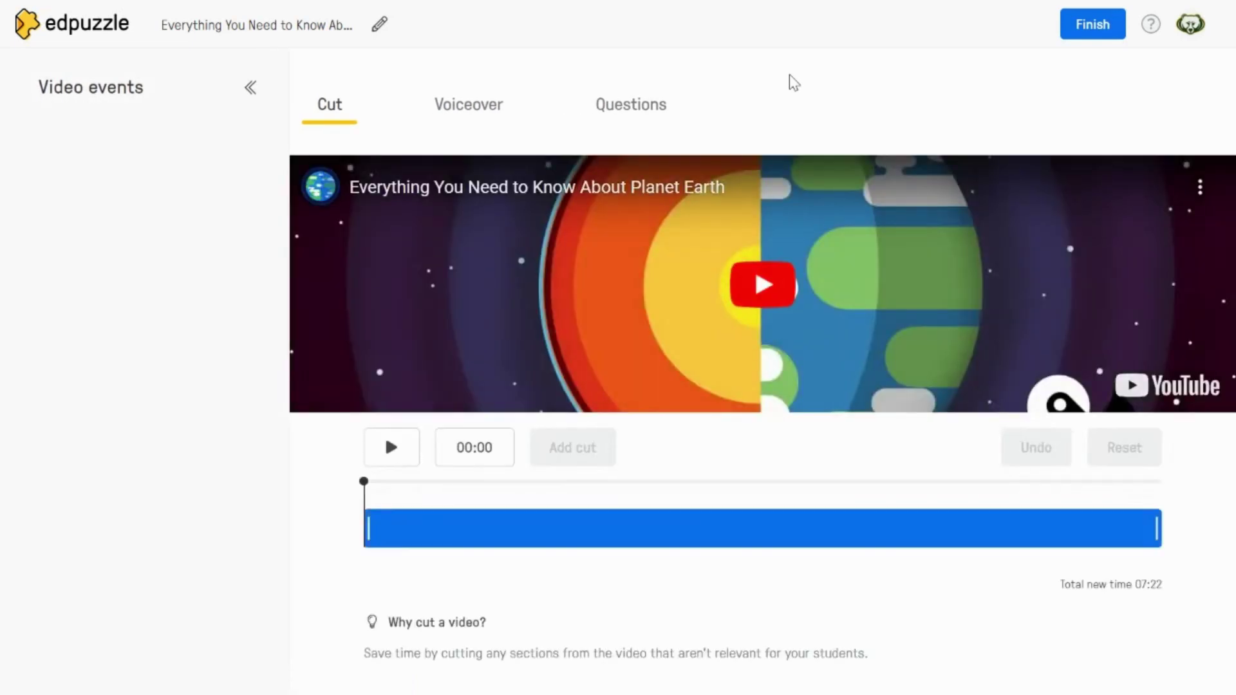
- Generate multiple-choice questions for the Planet Earth video with Teacher Assist
left_click(630, 109)
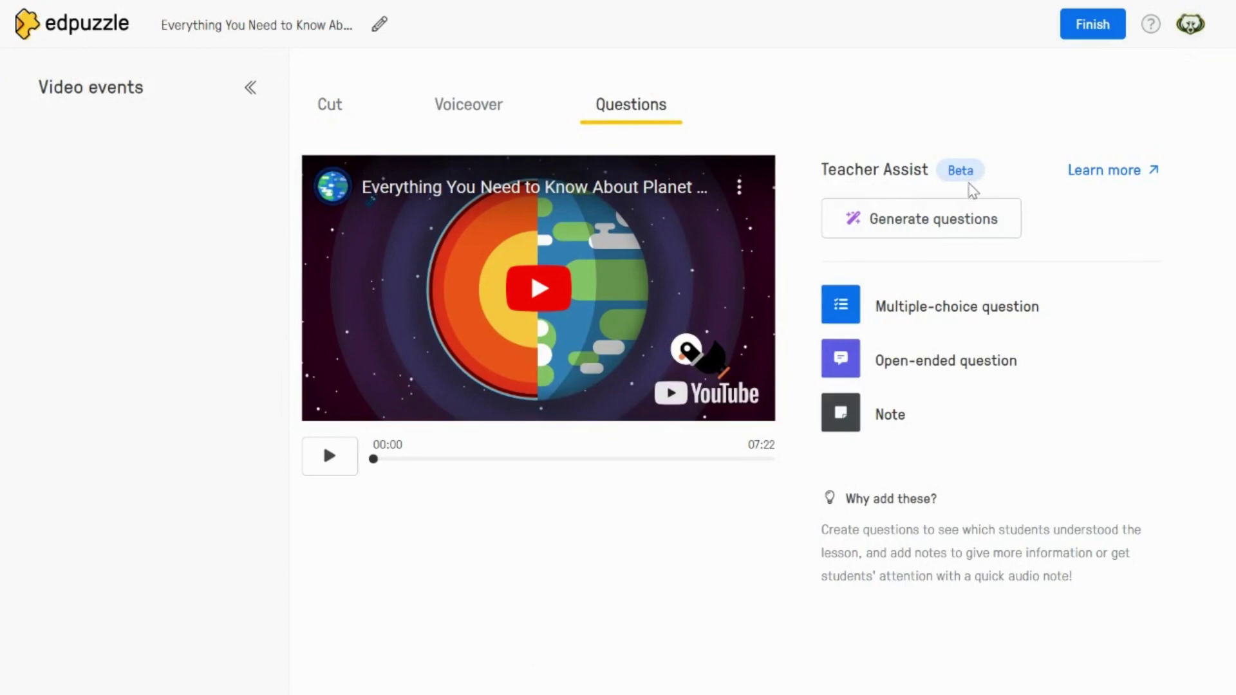
left_click(925, 225)
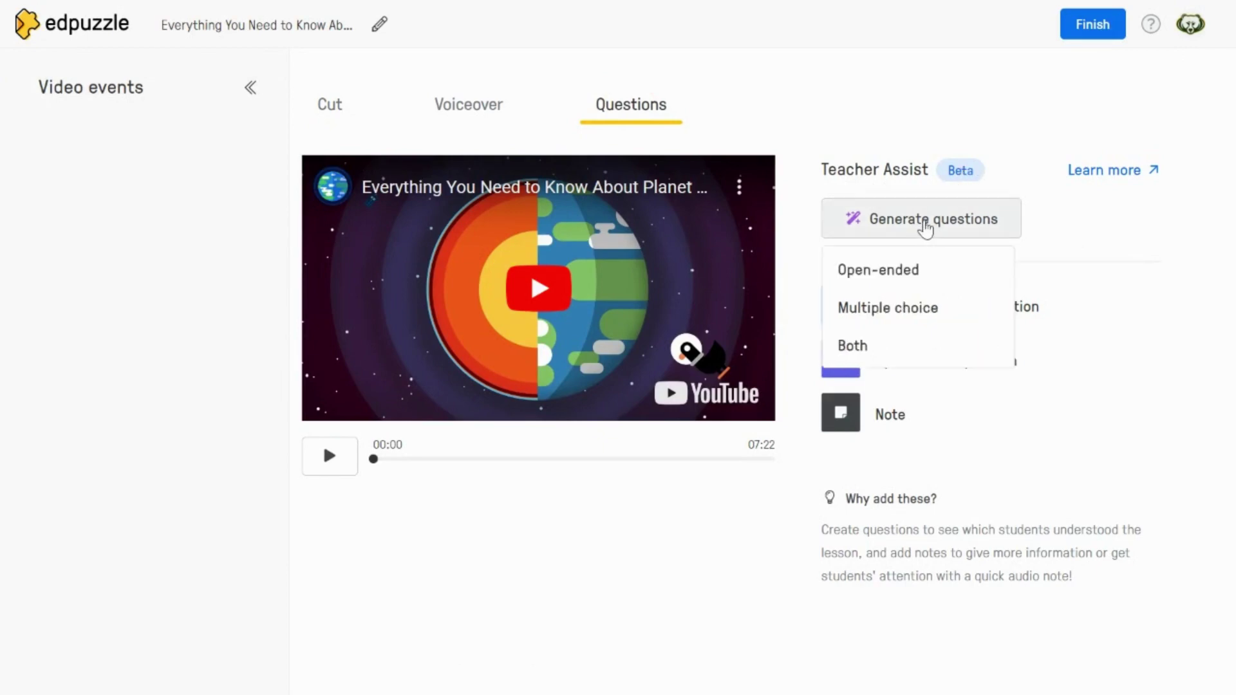
left_click(884, 306)
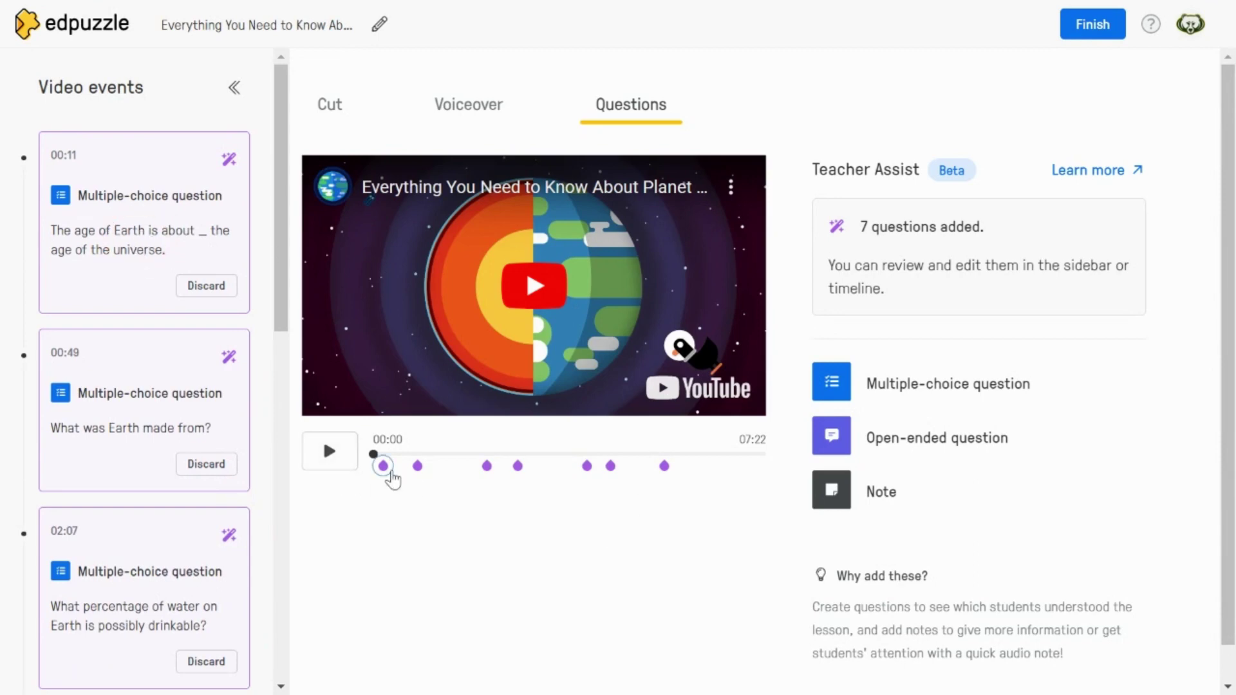
- Preview the generated question at 00:11 and look through the other generated questions in the video events
left_click(385, 467)
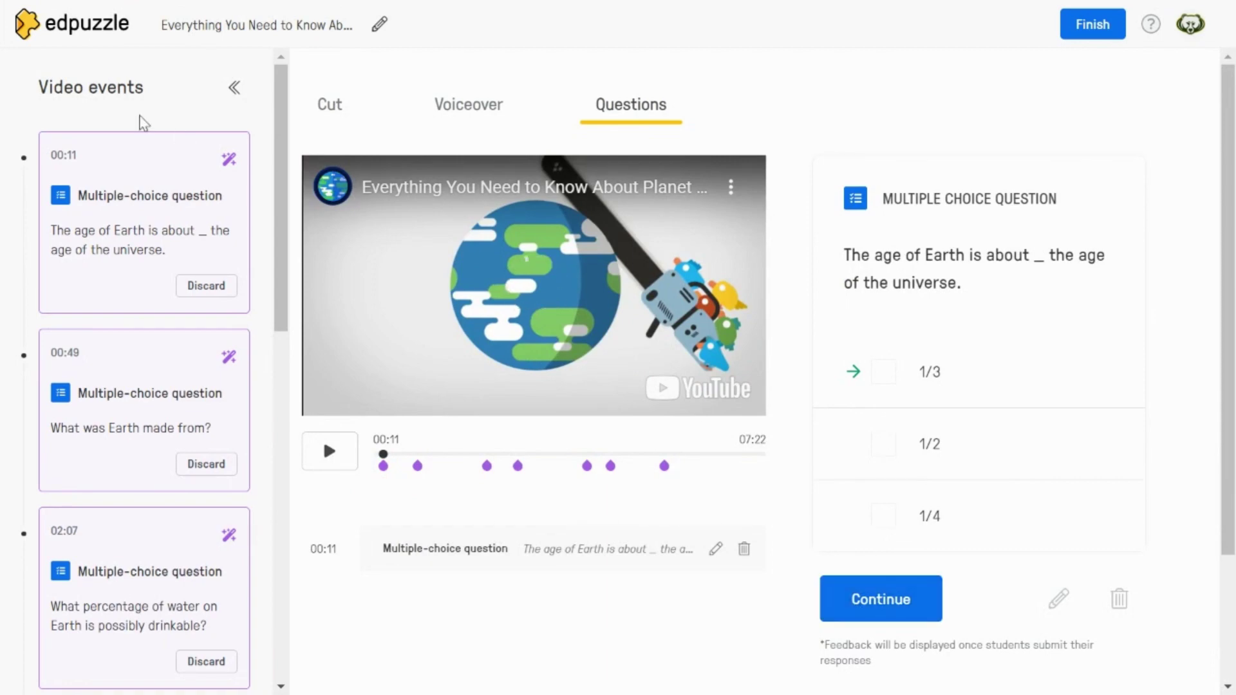
scroll(125, 275, "down", 6)
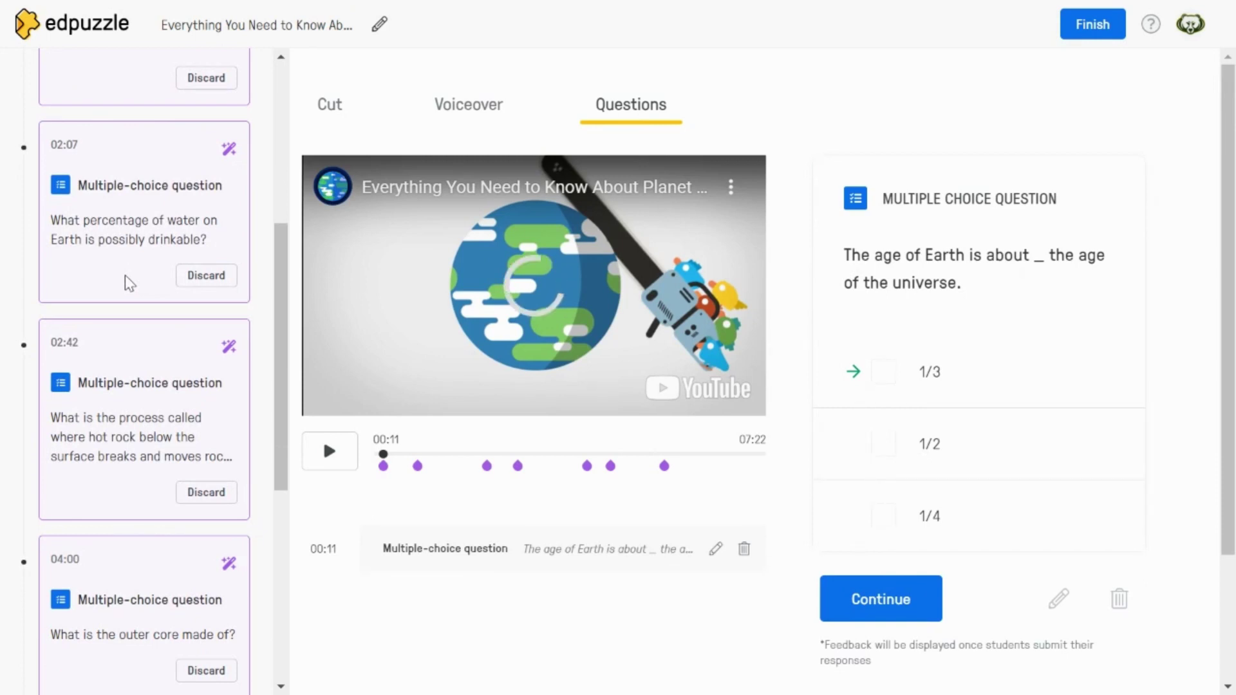
scroll(125, 276, "up", 6)
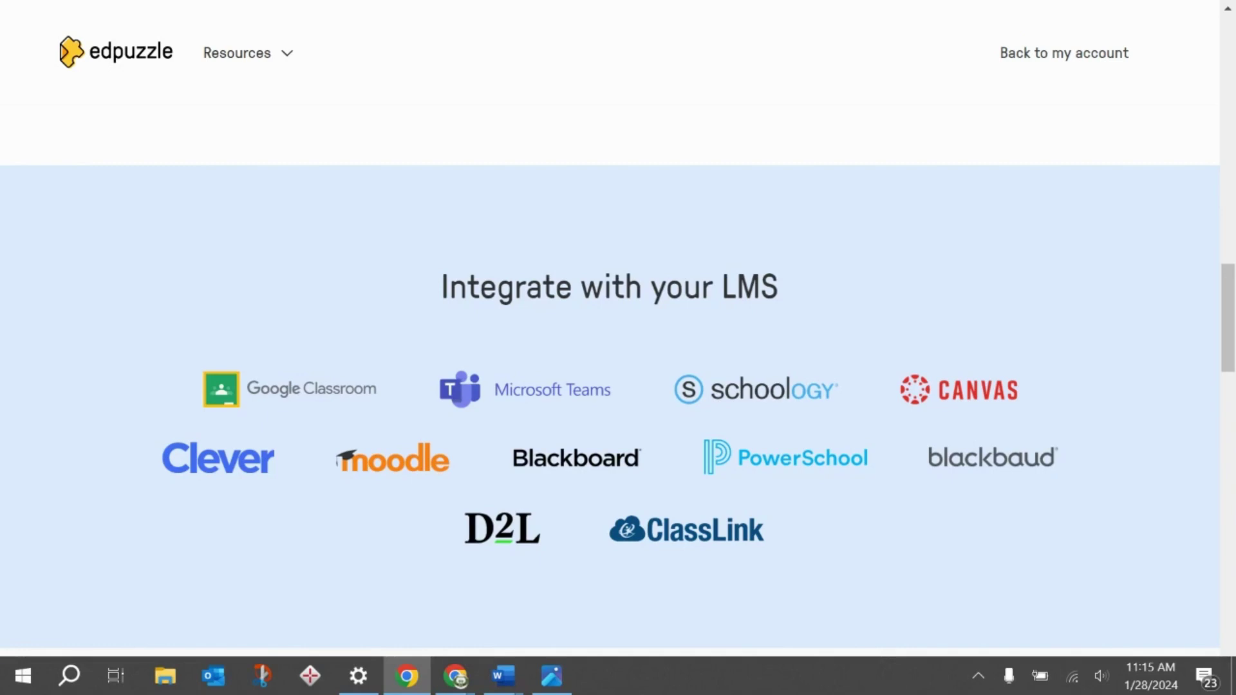
- Switch to Schoology and start adding Edpuzzle material to the Evolution - NOVA LAB folder
key("alt+Tab")
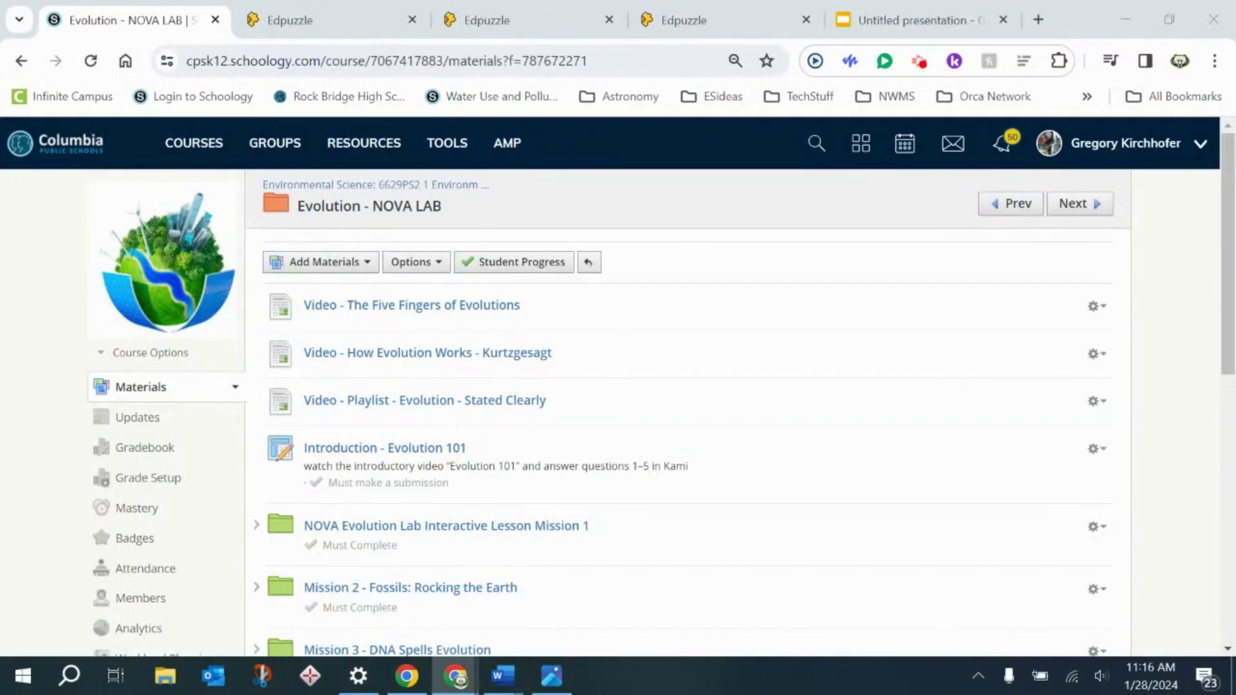
left_click(360, 272)
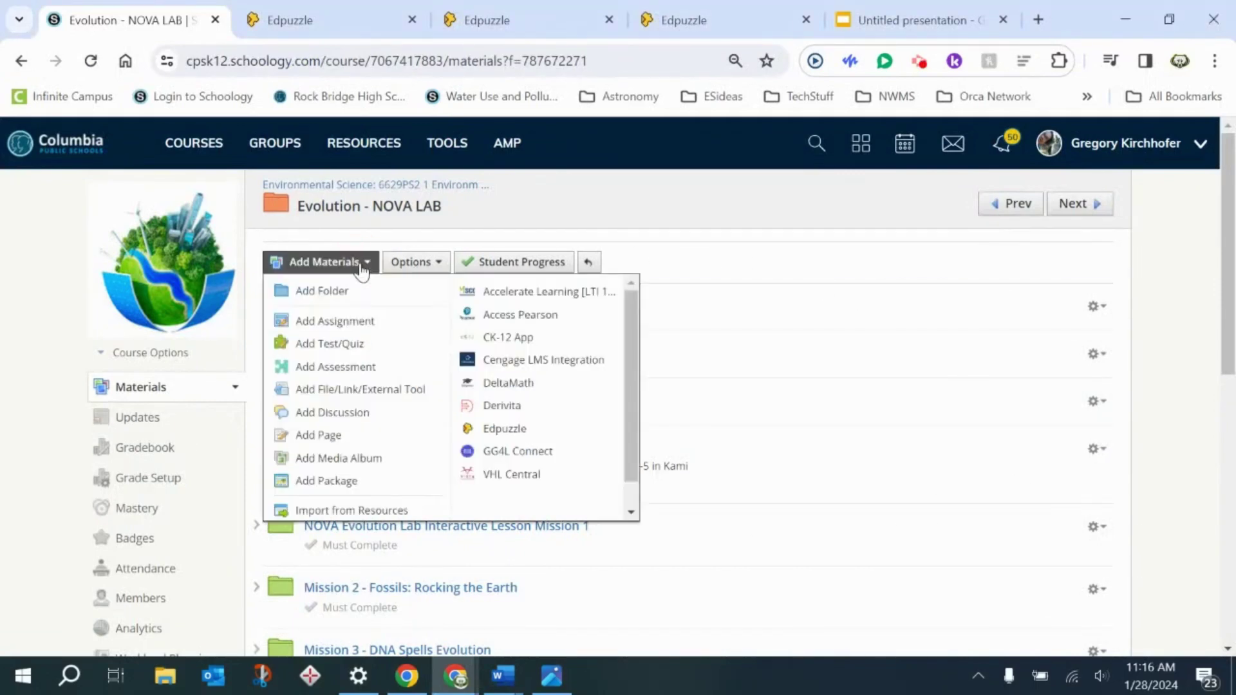
left_click(504, 429)
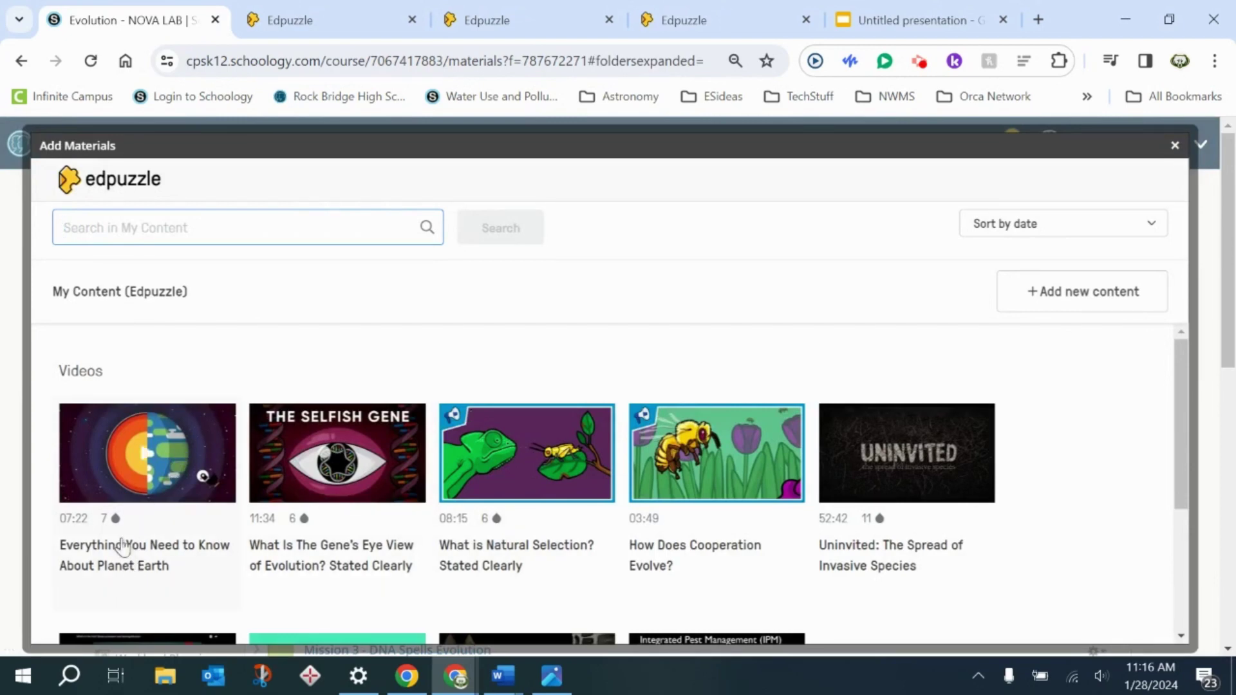
- Choose "Everything You Need to Know About Planet Earth" and, in its assignment settings, turn Prevent skipping off and back on
left_click(156, 461)
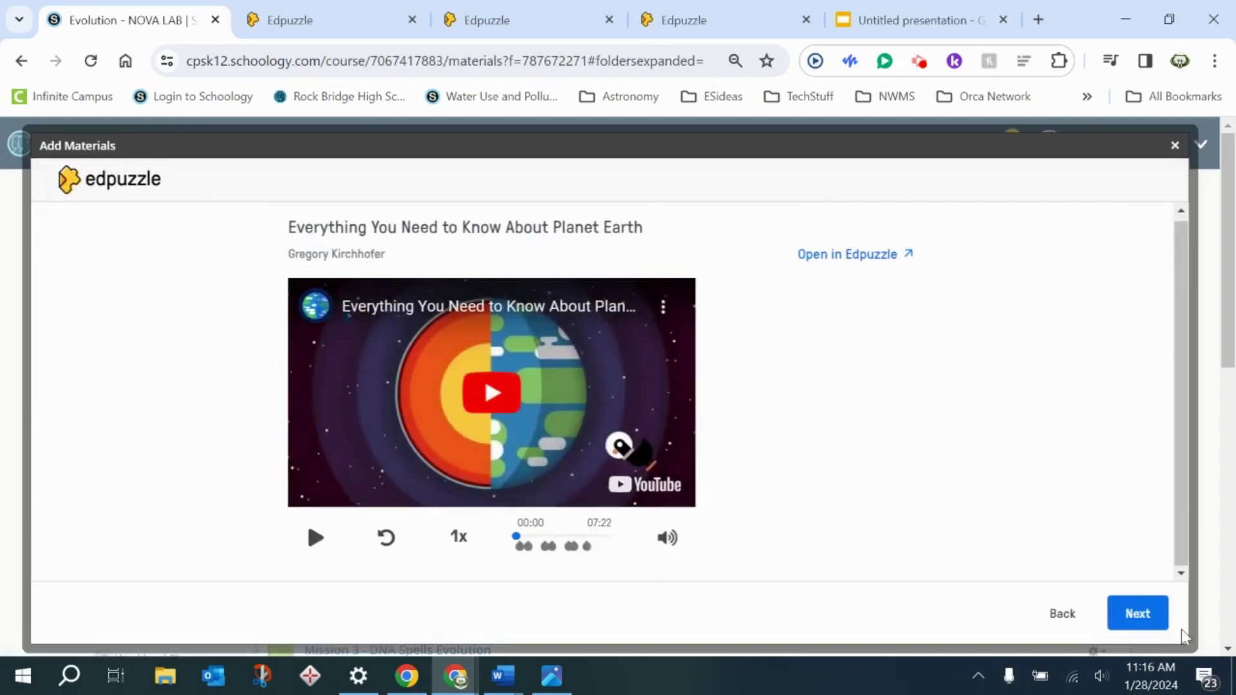
left_click(1128, 622)
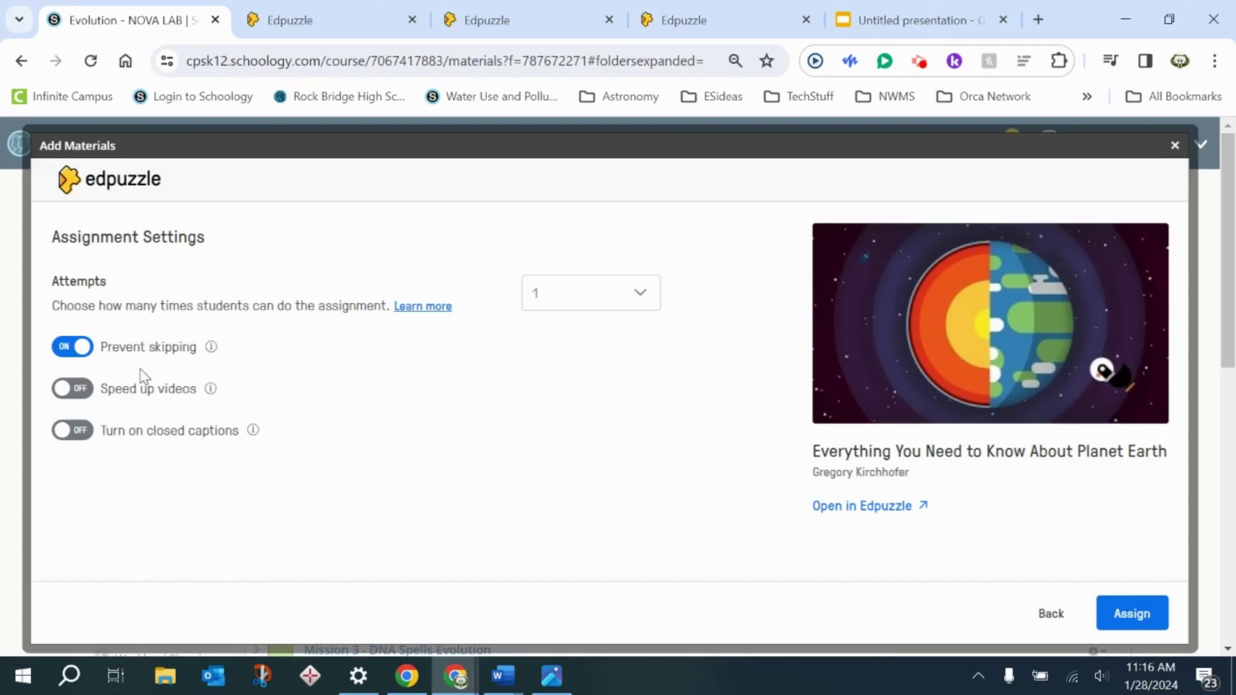
left_click(80, 348)
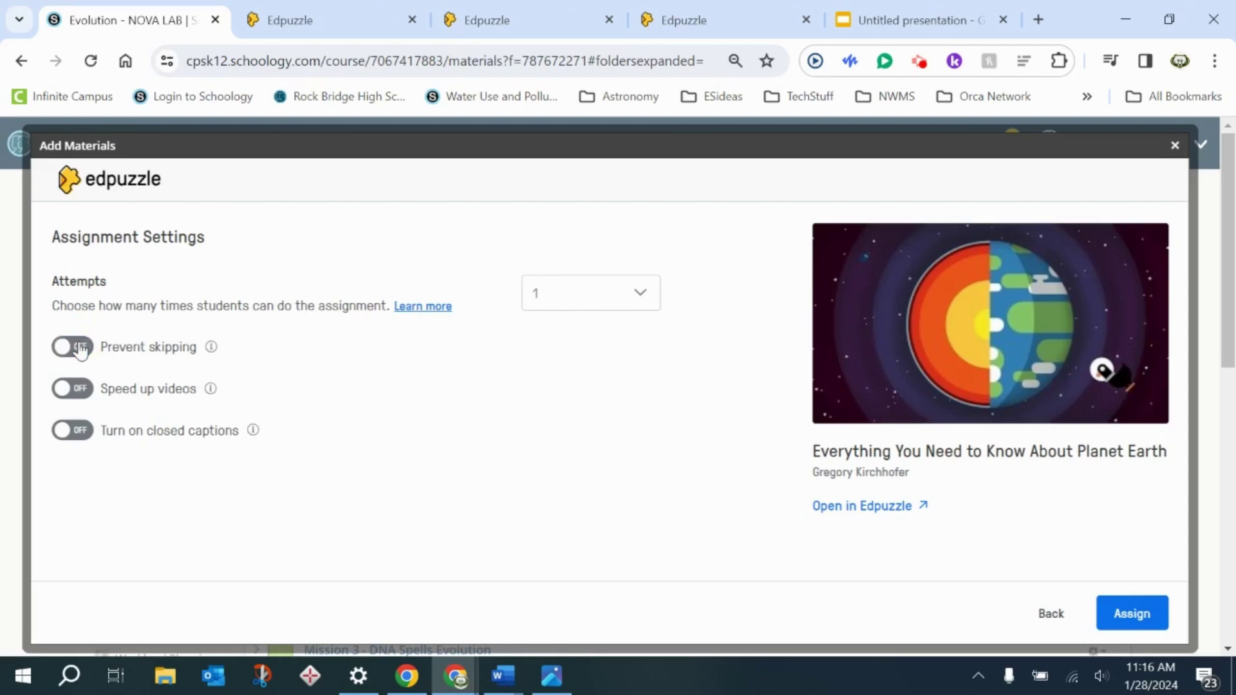
left_click(80, 348)
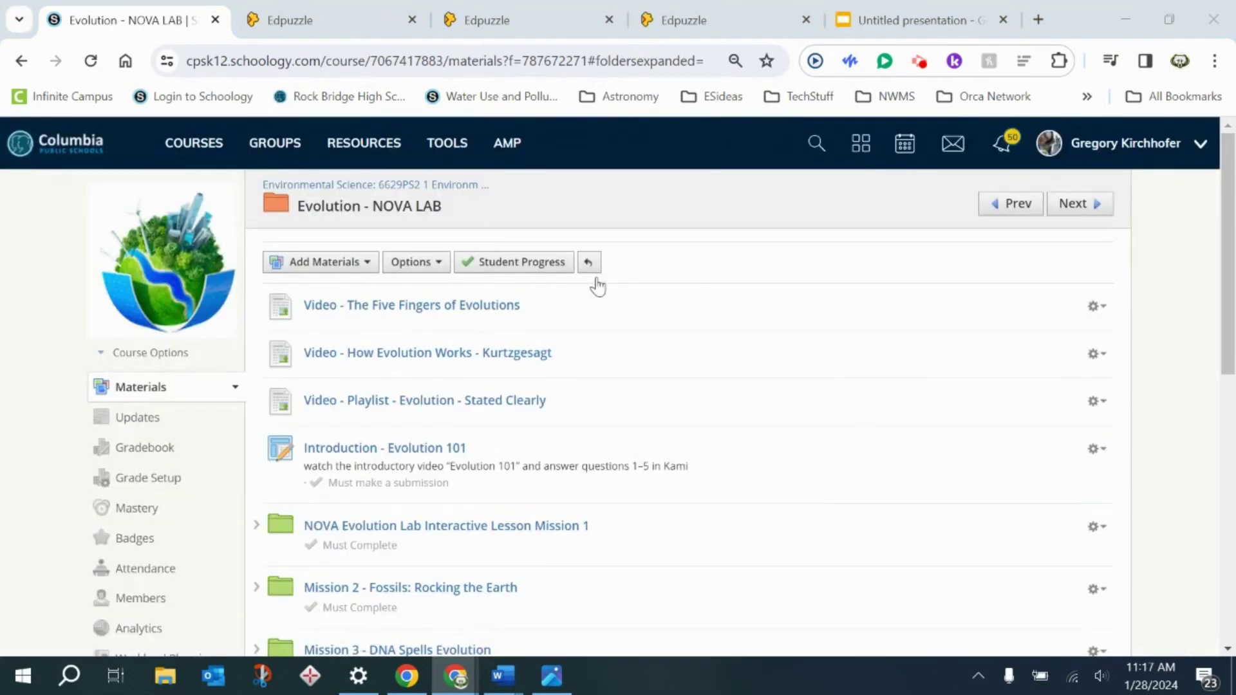
- Open the "What is Natural Selection? Stated Clearly" assignment from the folder's materials and play its video
scroll(679, 350, "down", 5)
scroll(679, 350, "down", 1)
scroll(679, 350, "up", 5)
scroll(679, 350, "down", 5)
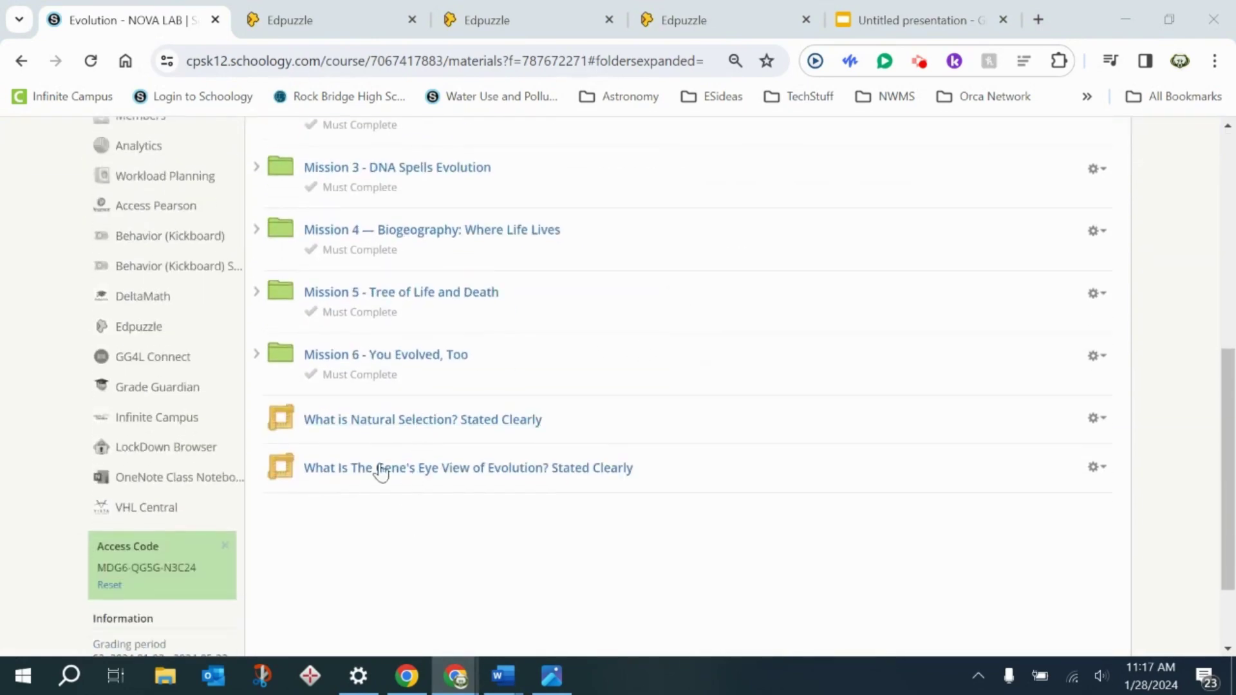
left_click(381, 423)
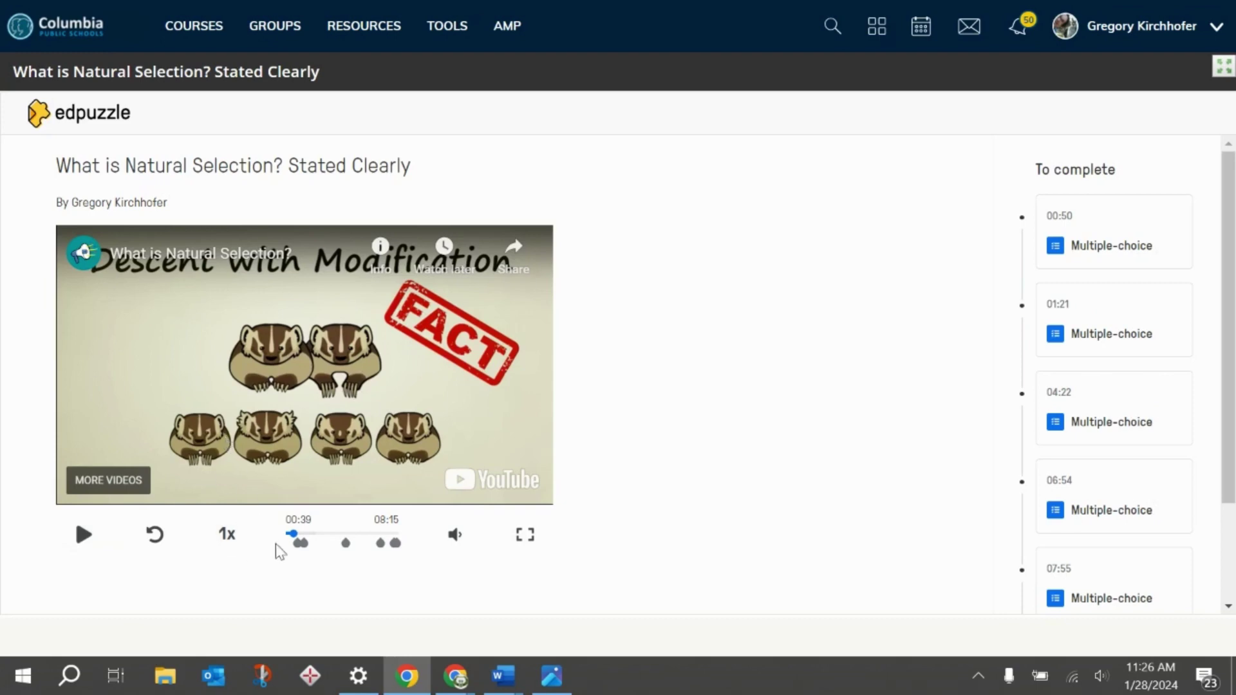
left_click(86, 537)
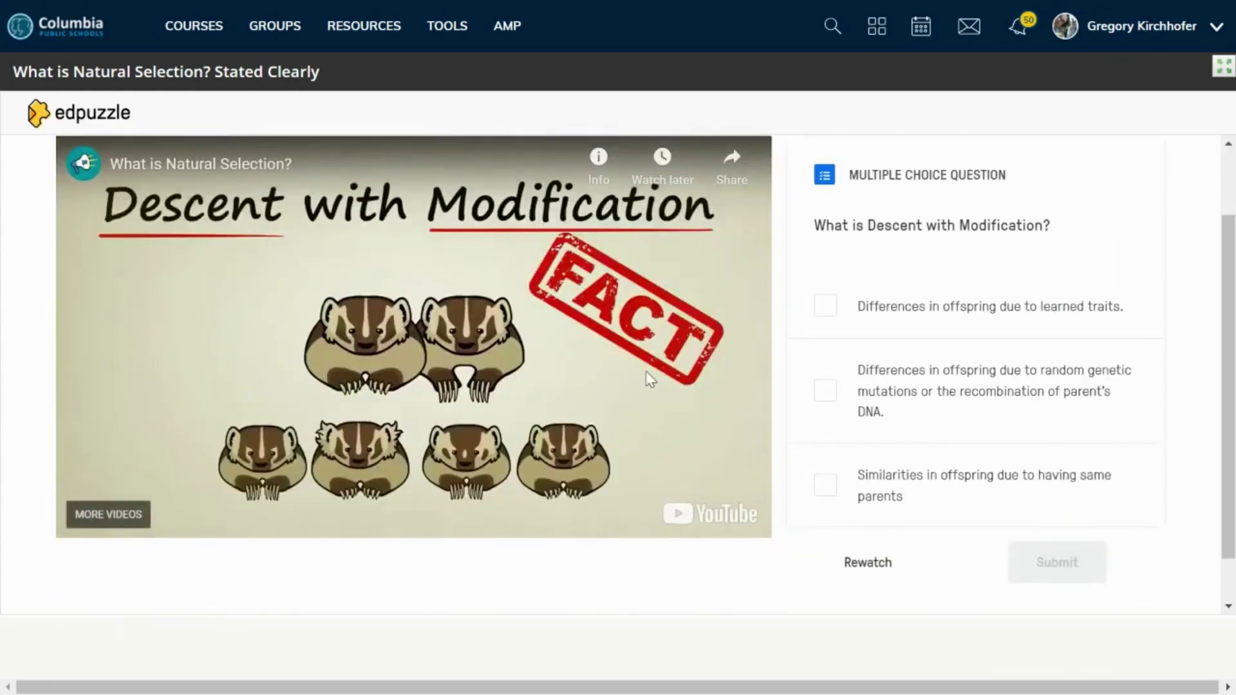
- Look over the "What is Descent with Modification?" question and its answer choices, then rewatch the video section before it
scroll(998, 331, "down", 1)
scroll(990, 348, "up", 2)
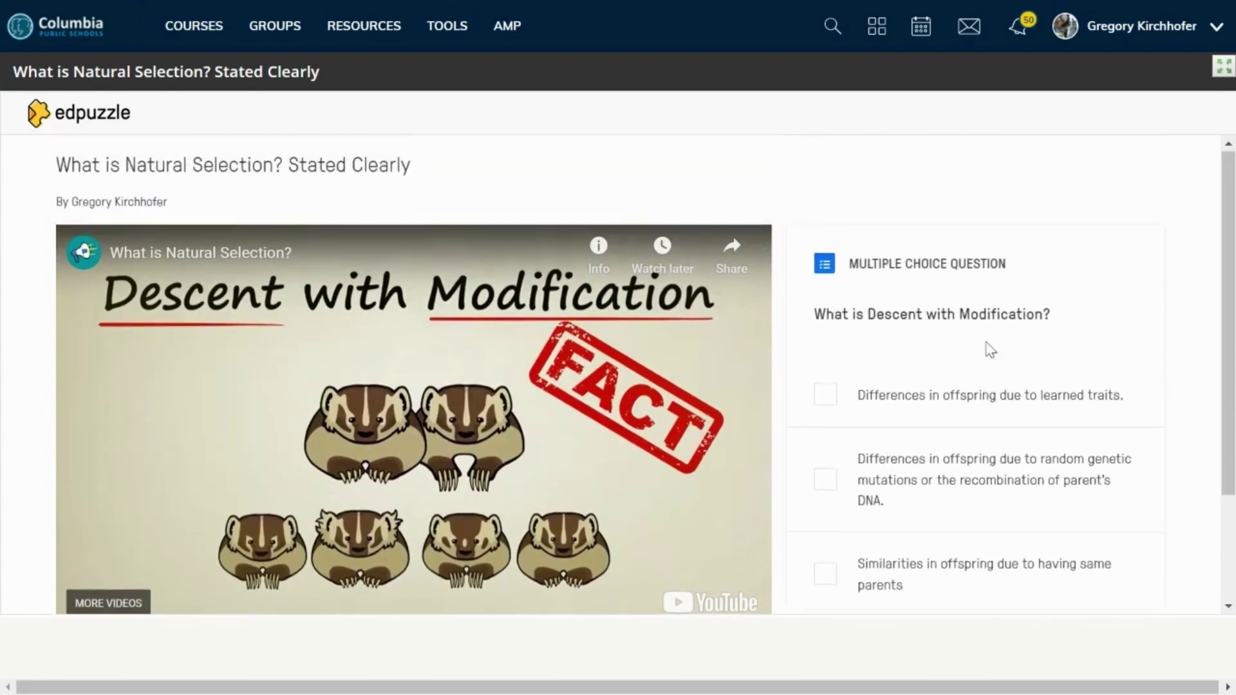
scroll(990, 349, "down", 2)
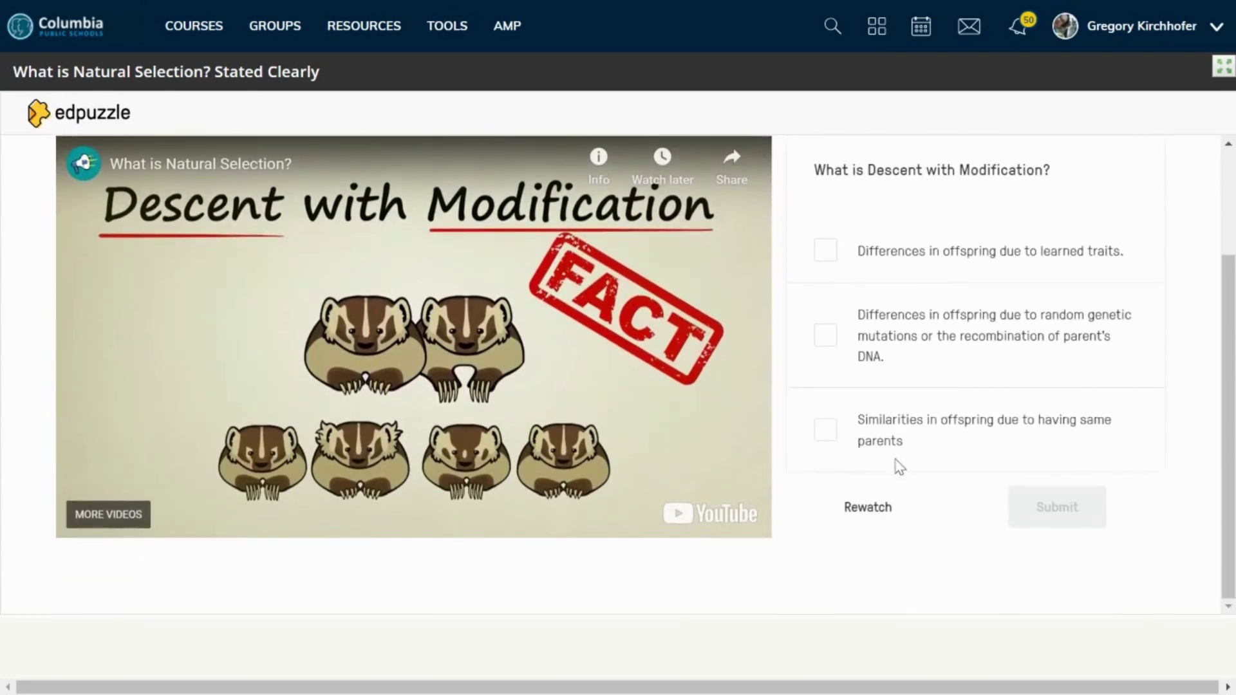
scroll(905, 324, "up", 2)
scroll(870, 547, "down", 2)
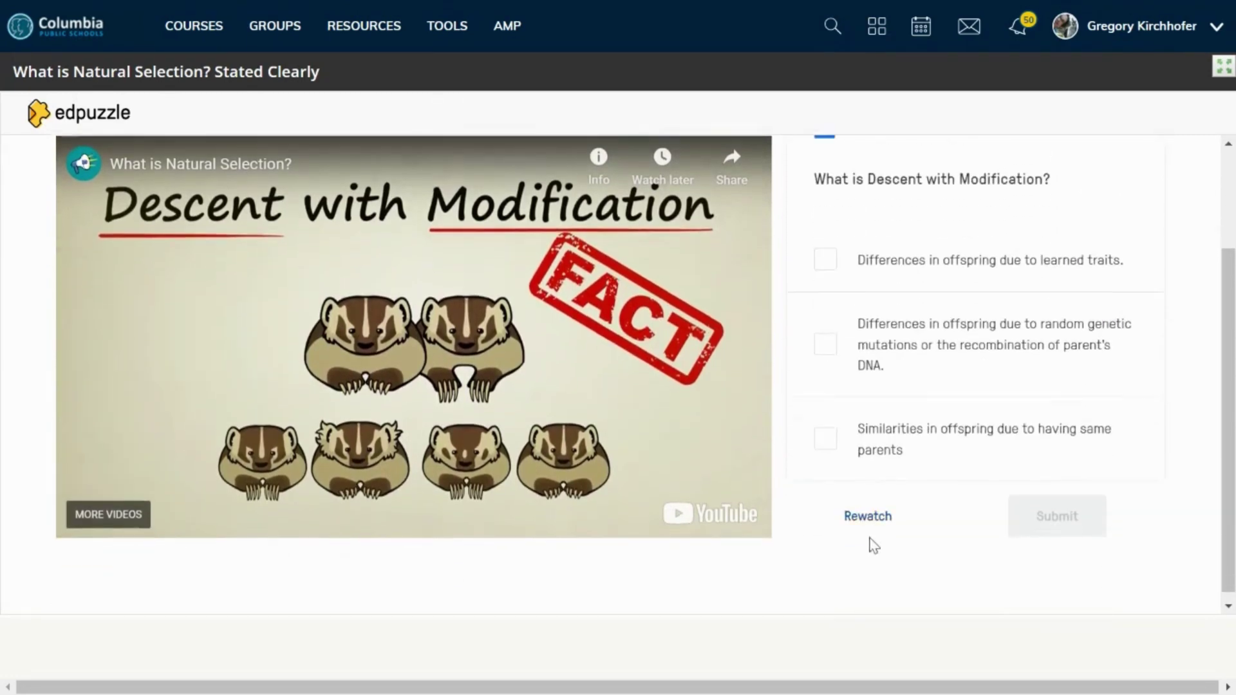
left_click(868, 509)
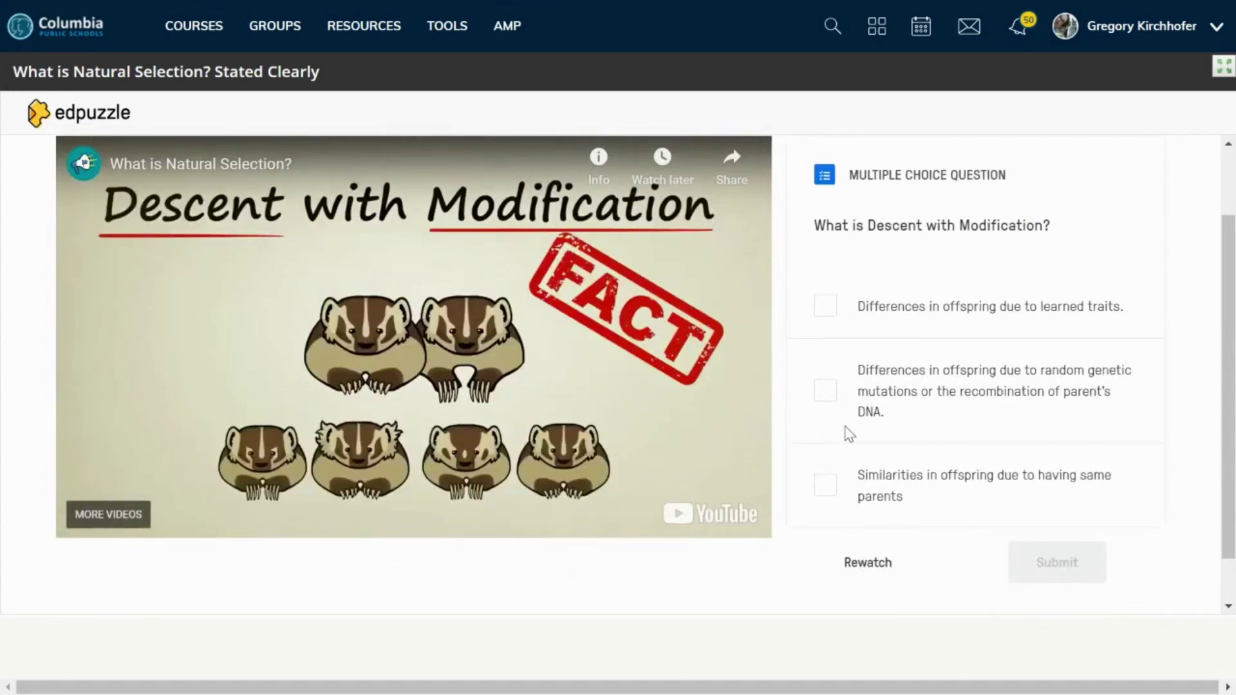
- Submit "Differences in offspring due to random genetic mutations or the recombination of parent's DNA." as the answer and review the graded question
left_click(827, 391)
left_click(1056, 558)
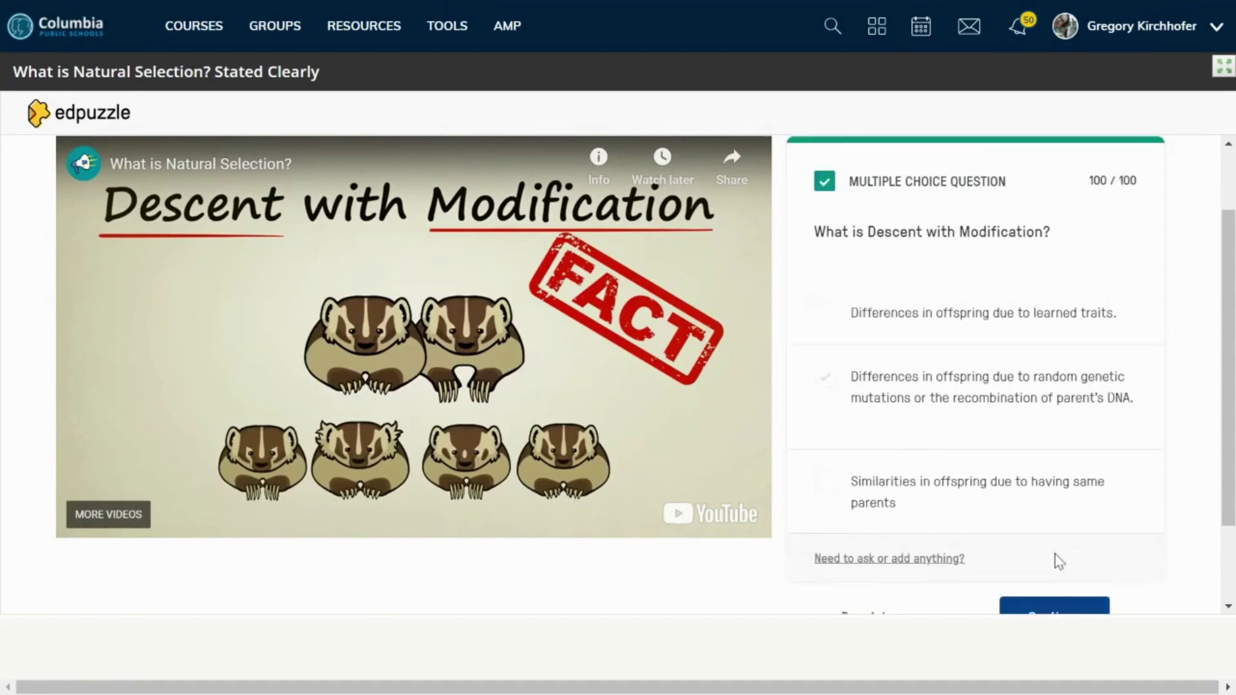
scroll(1033, 514, "down", 2)
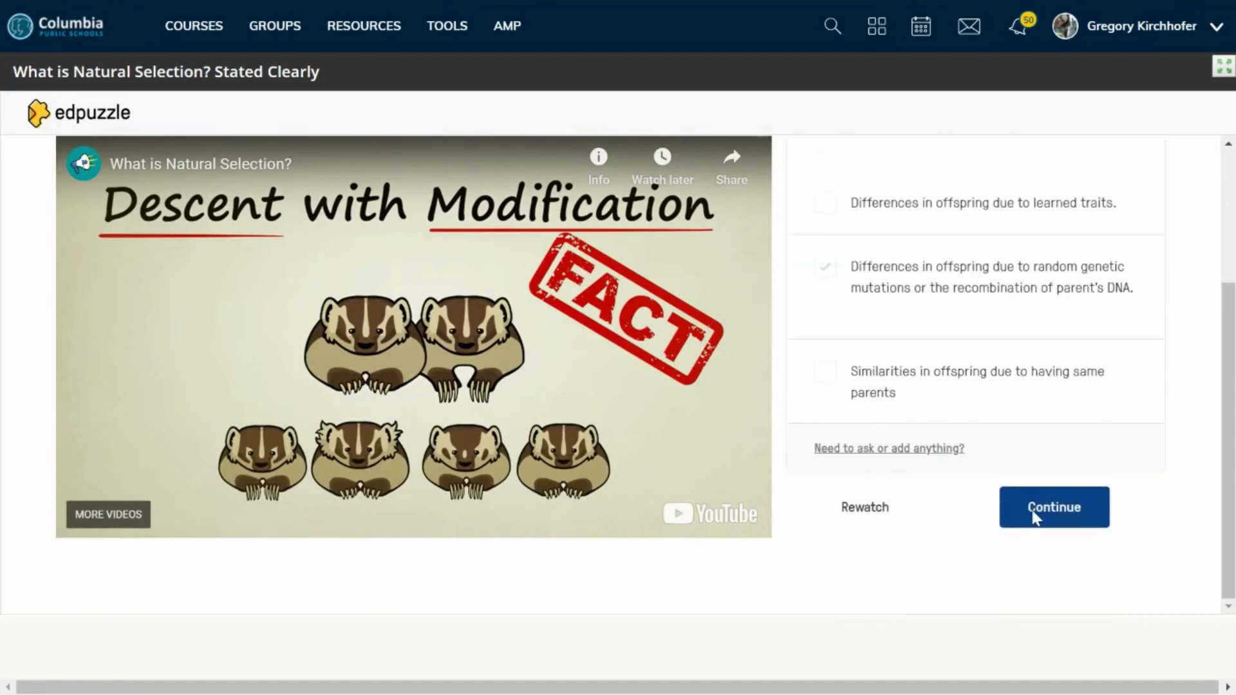
scroll(910, 472, "up", 3)
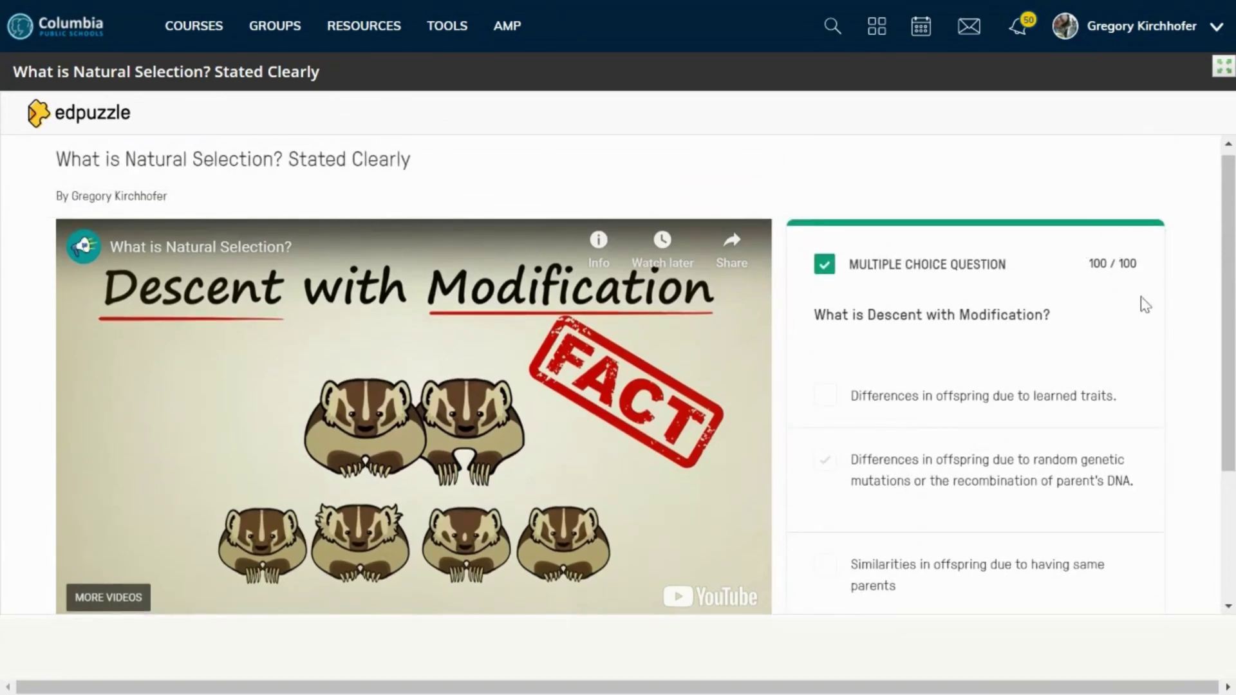
scroll(885, 304, "down", 1)
scroll(885, 305, "down", 2)
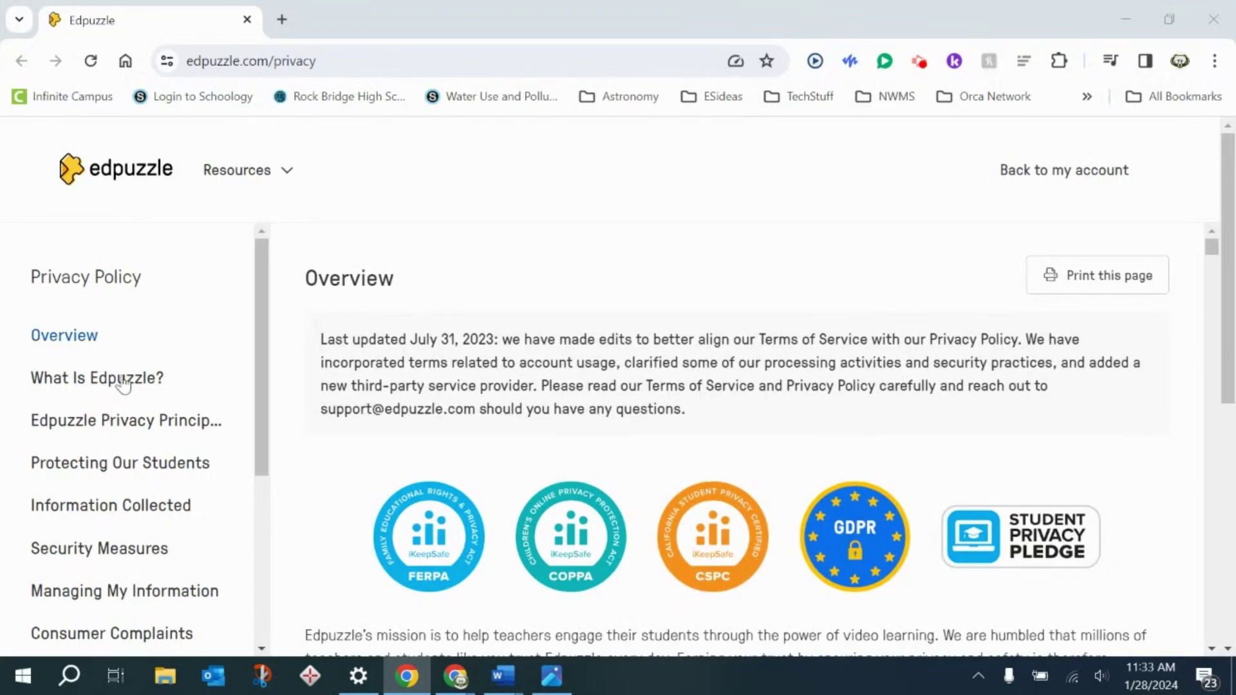
- Look through the overview of Edpuzzle's Privacy Policy
scroll(1001, 461, "down", 5)
scroll(1002, 461, "up", 3)
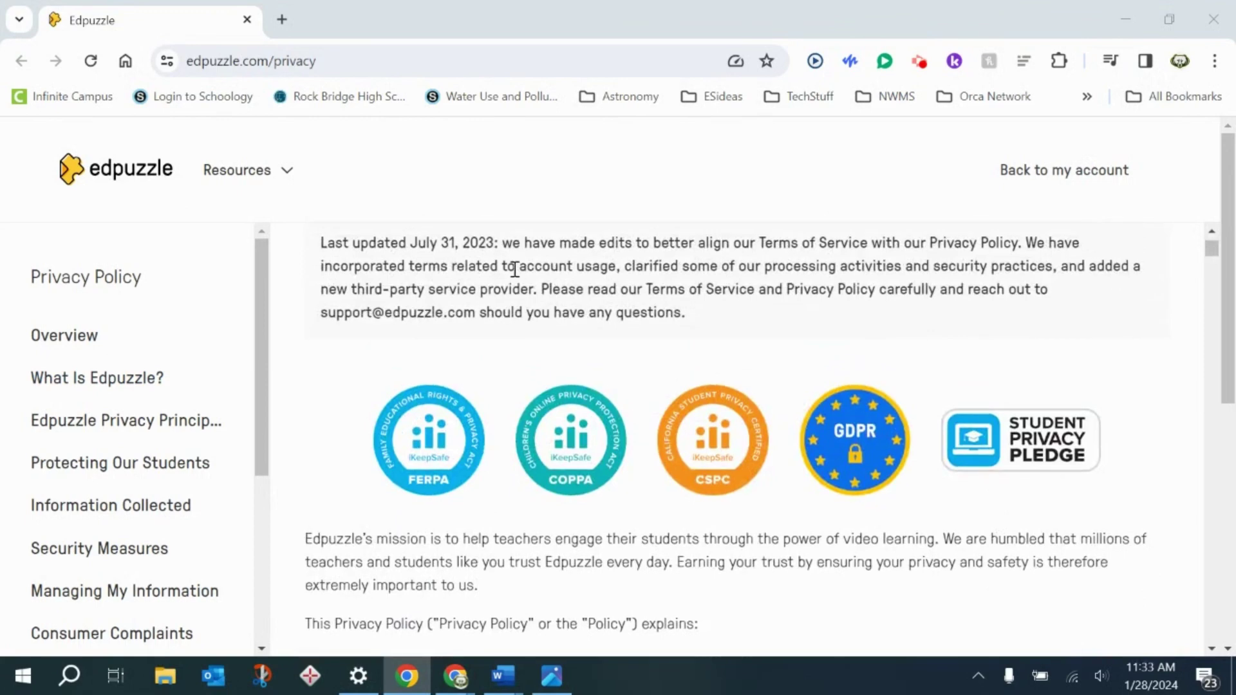